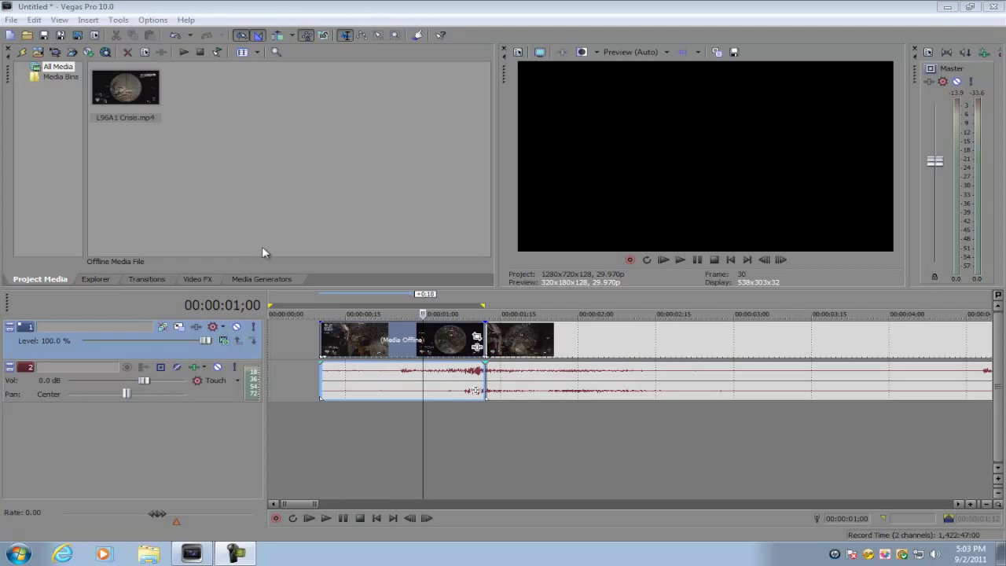
Trim the start of the L96A1 Crisis.mp4 clip so it begins at the scope frame, 00:00:00;29.
{"action": "left_click", "coordinate": [416, 354]}
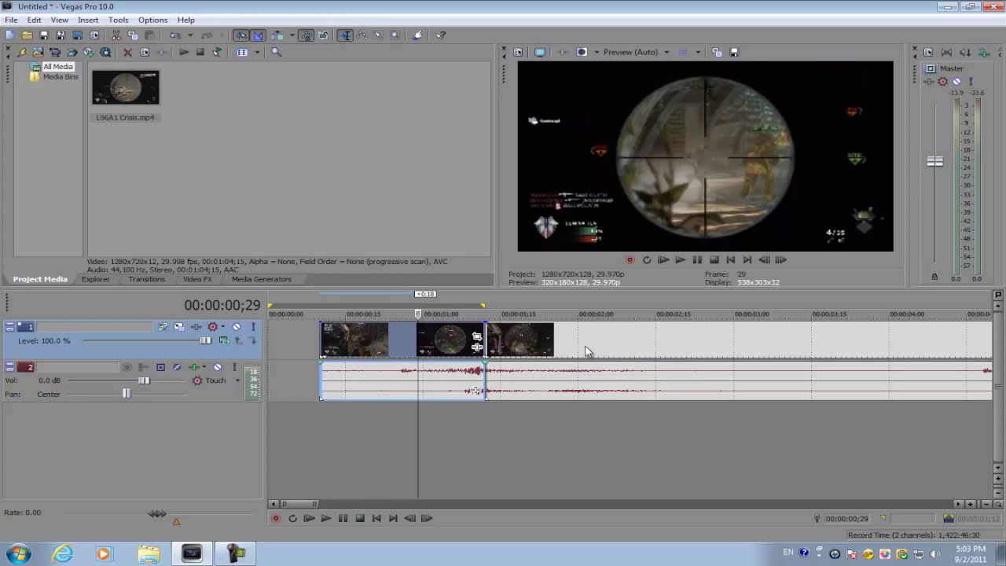
{"action": "left_click_drag", "start_coordinate": [322, 344], "coordinate": [419, 345]}
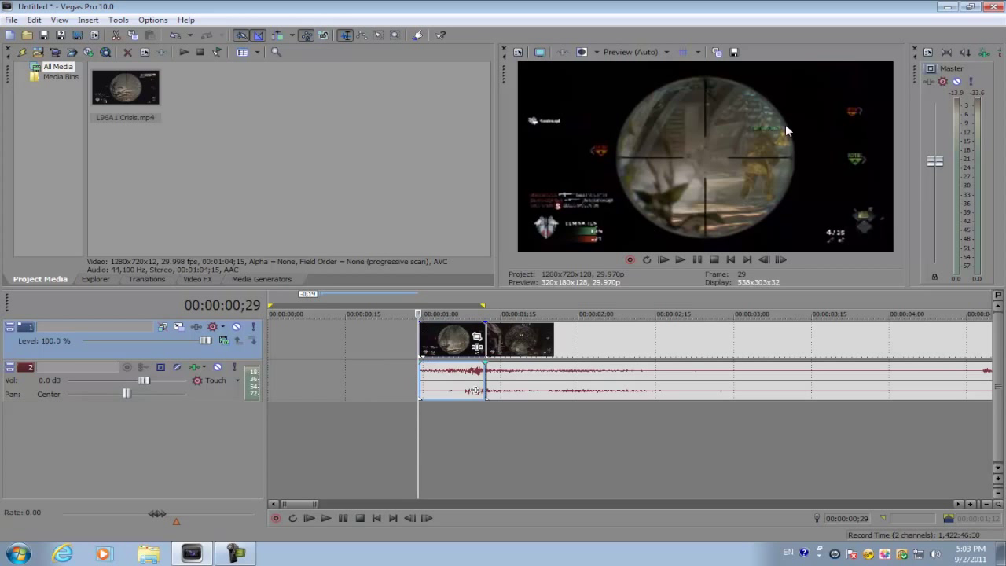
Set the project video properties to the HDV 720-30p template (1280x720, 29.970 fps).
{"action": "left_click", "coordinate": [517, 52]}
{"action": "left_click", "coordinate": [575, 97]}
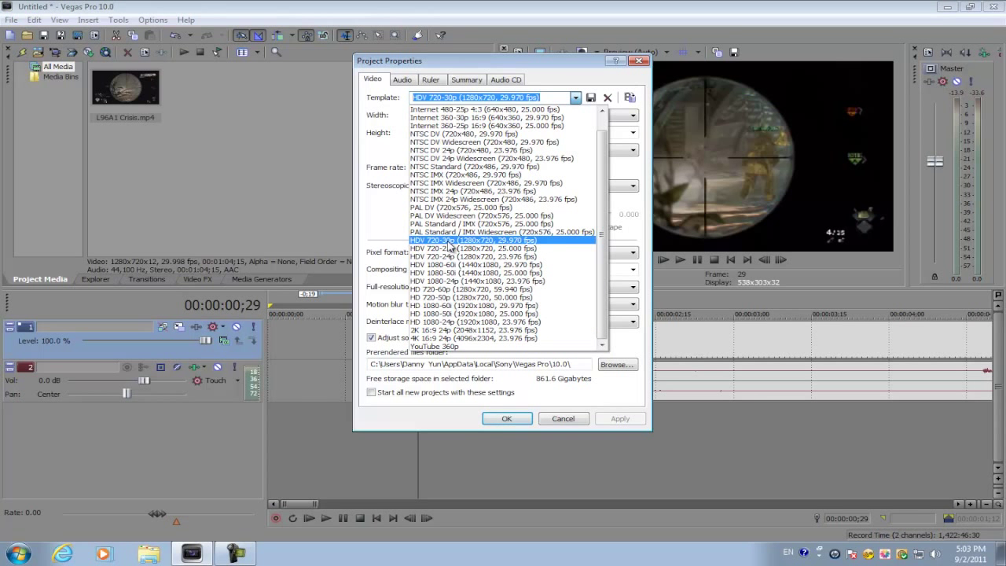
{"action": "left_click", "coordinate": [449, 242]}
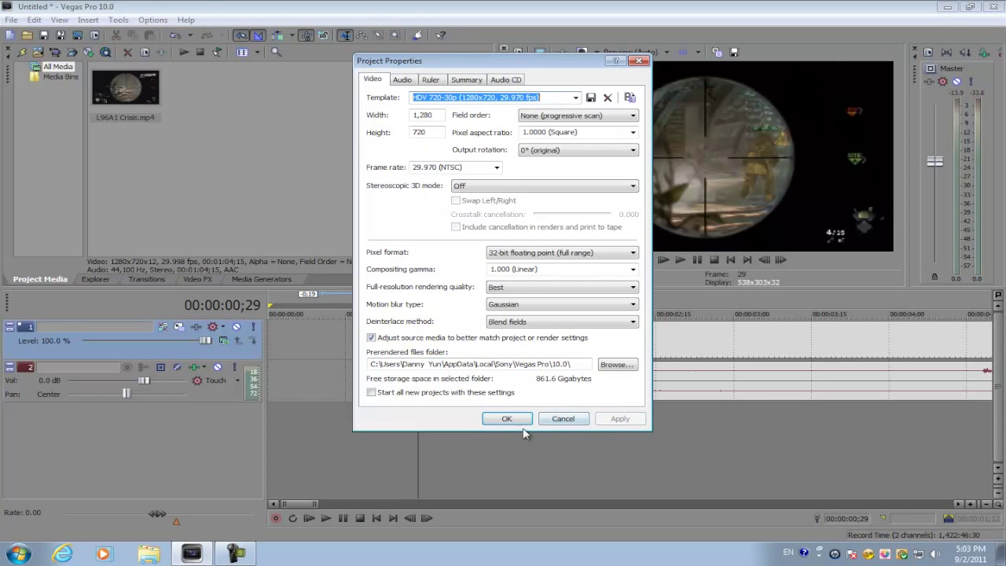
{"action": "left_click", "coordinate": [507, 418]}
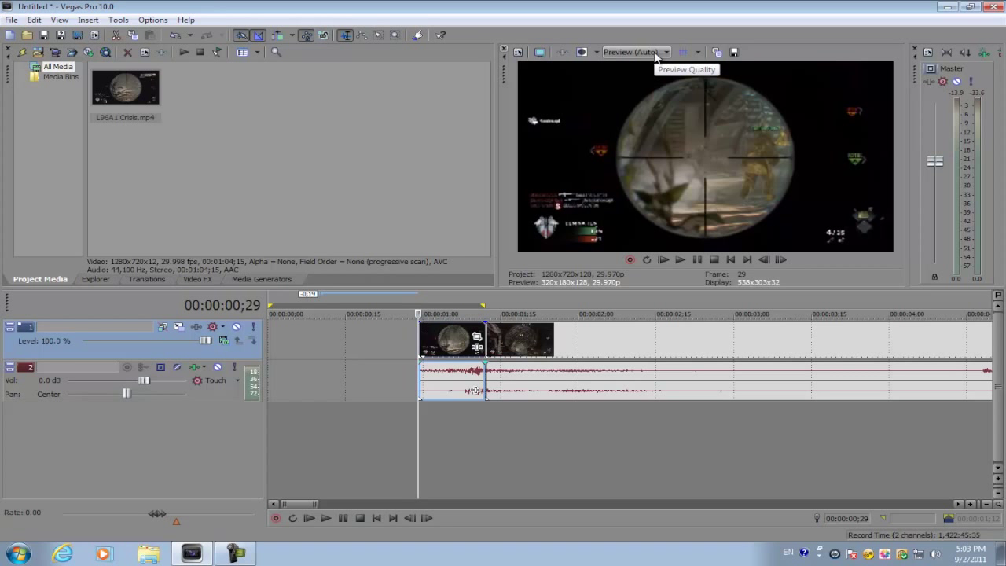
Set the preview quality to Best (Full).
{"action": "left_click", "coordinate": [656, 54]}
{"action": "mouse_move", "coordinate": [657, 106]}
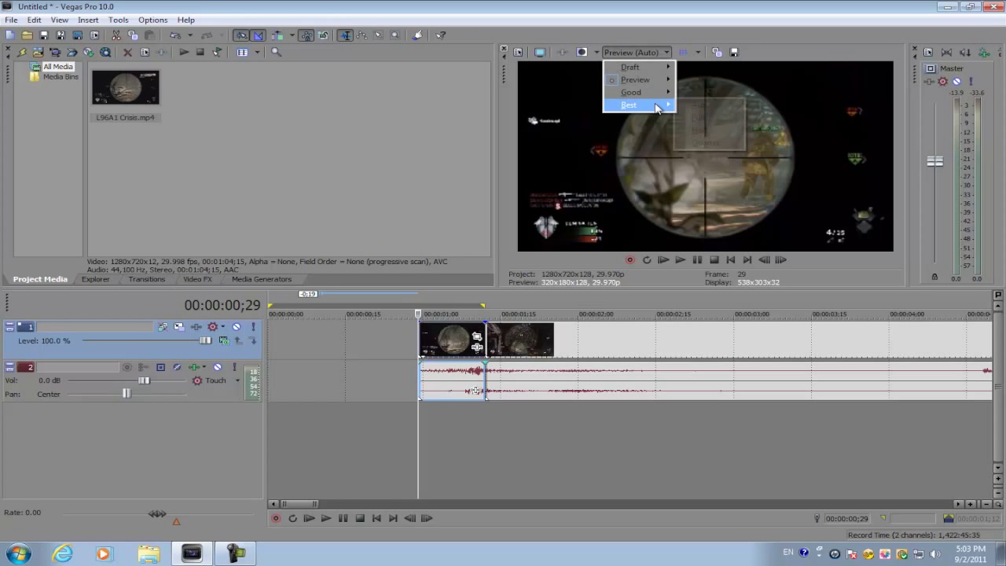
{"action": "left_click", "coordinate": [707, 118]}
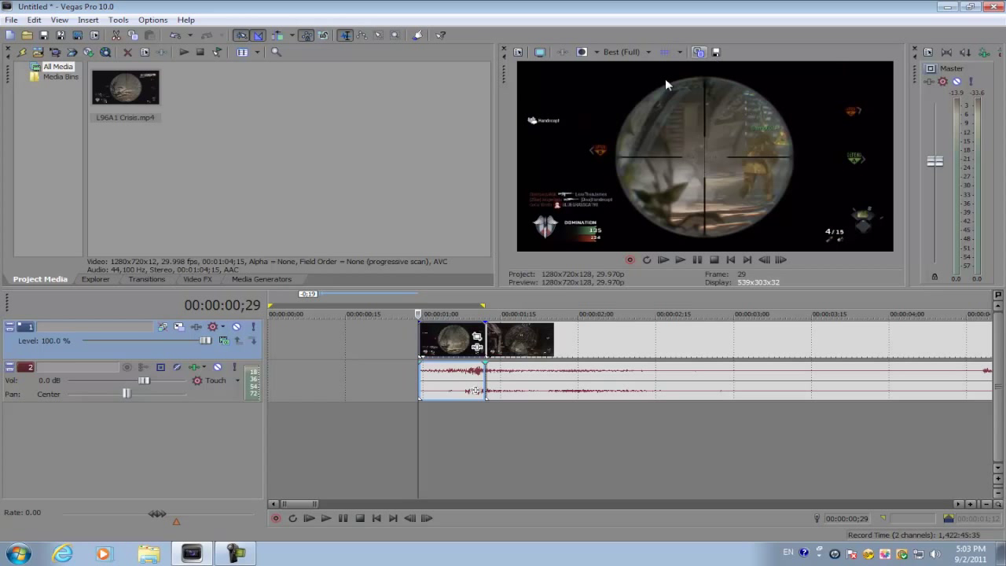
Save the current preview frame as the snapshot still Image1.jpg on the Desktop.
{"action": "left_click", "coordinate": [718, 53]}
{"action": "left_click_drag", "start_coordinate": [581, 53], "coordinate": [400, 80]}
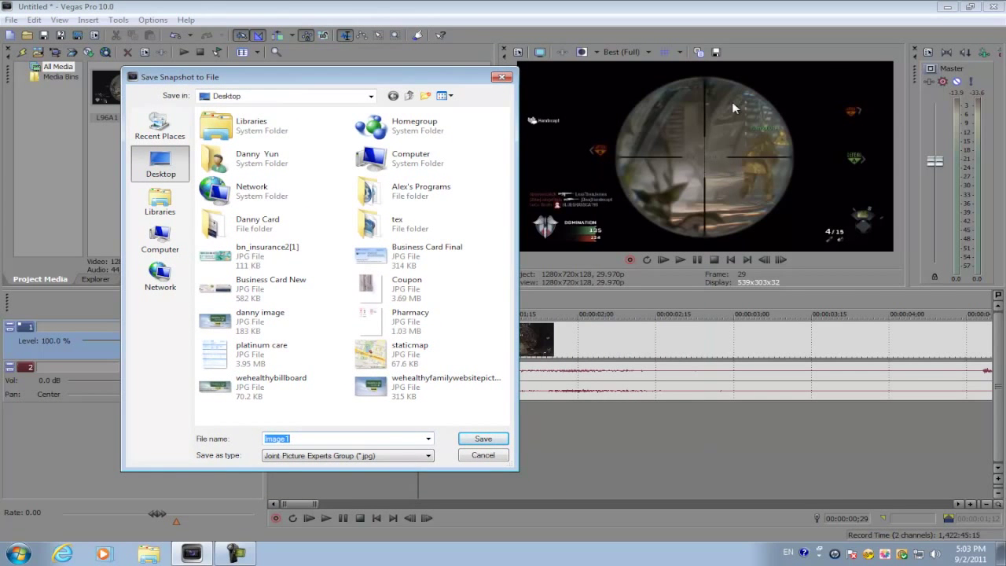
{"action": "left_click", "coordinate": [487, 444]}
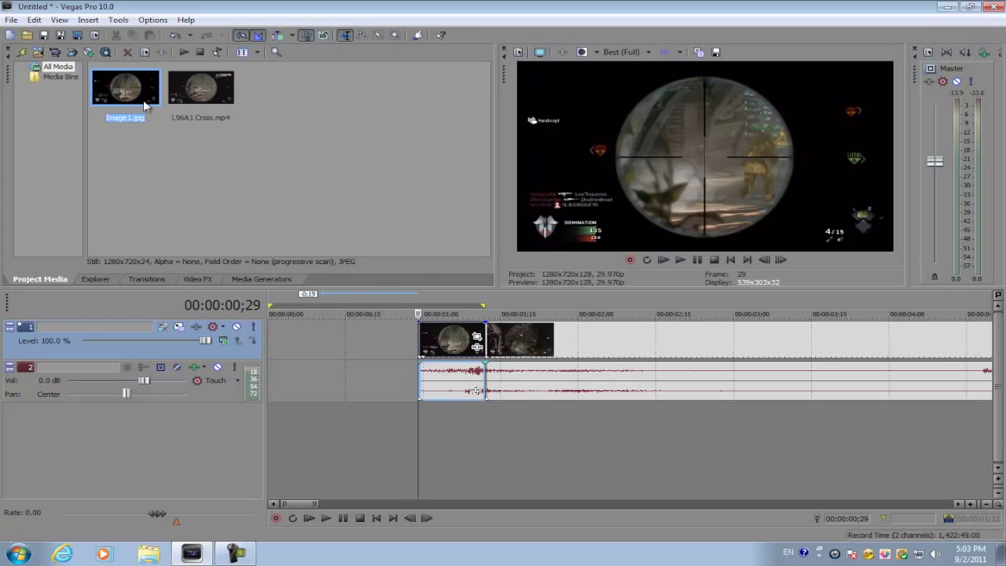
Place Image1.jpg at the timeline start and undo the long crossfade it created.
{"action": "left_click_drag", "start_coordinate": [130, 97], "coordinate": [299, 342]}
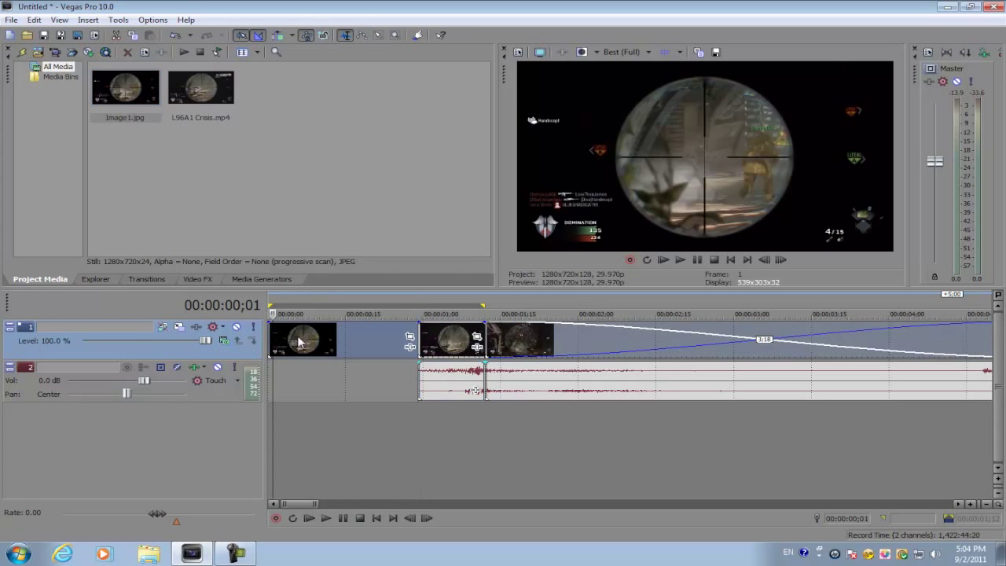
{"action": "scroll", "coordinate": [298, 342], "scroll_direction": "down", "scroll_amount": 3}
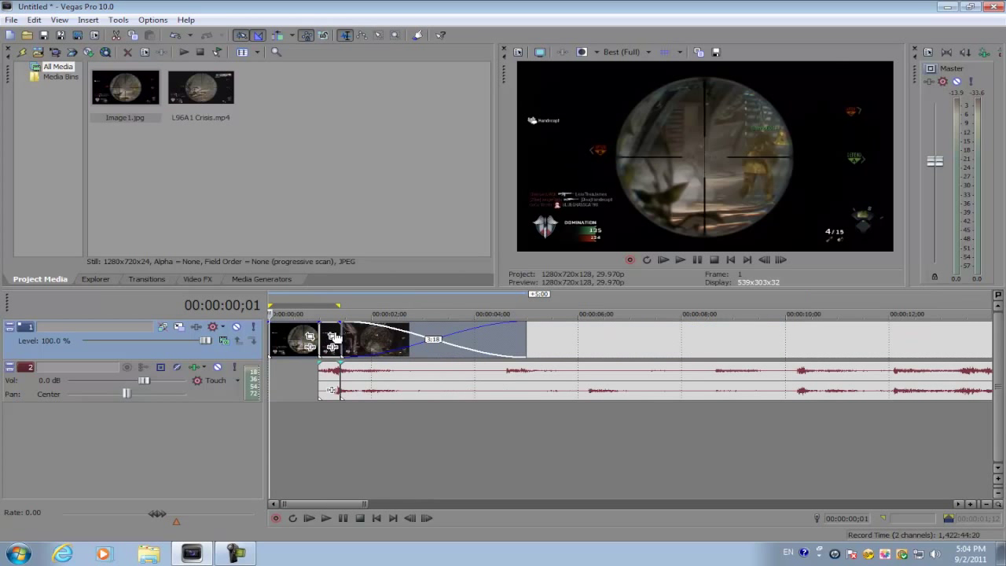
{"action": "key", "text": "ctrl+z"}
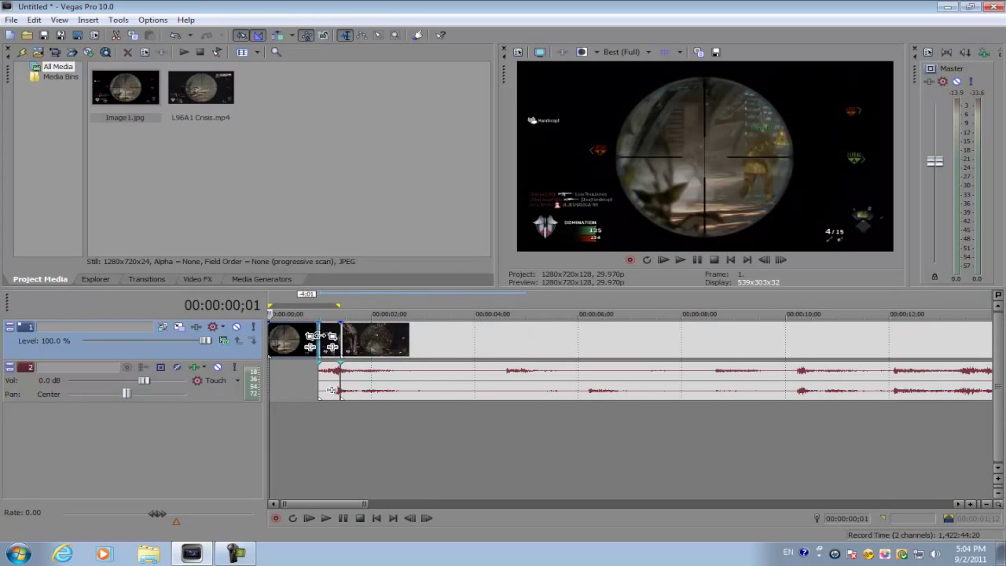
{"action": "scroll", "coordinate": [473, 354], "scroll_direction": "up", "scroll_amount": 3}
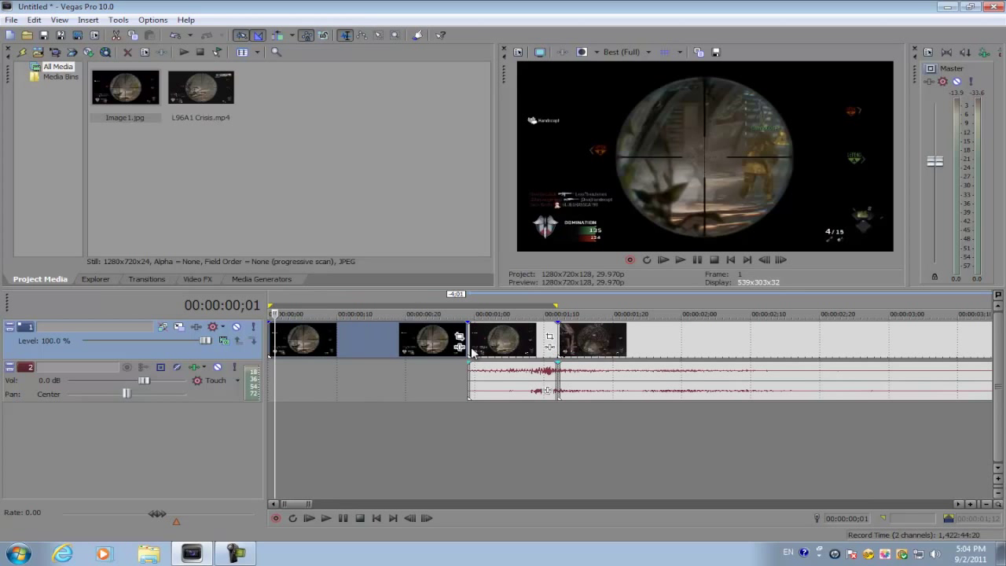
{"action": "scroll", "coordinate": [472, 349], "scroll_direction": "up", "scroll_amount": 2}
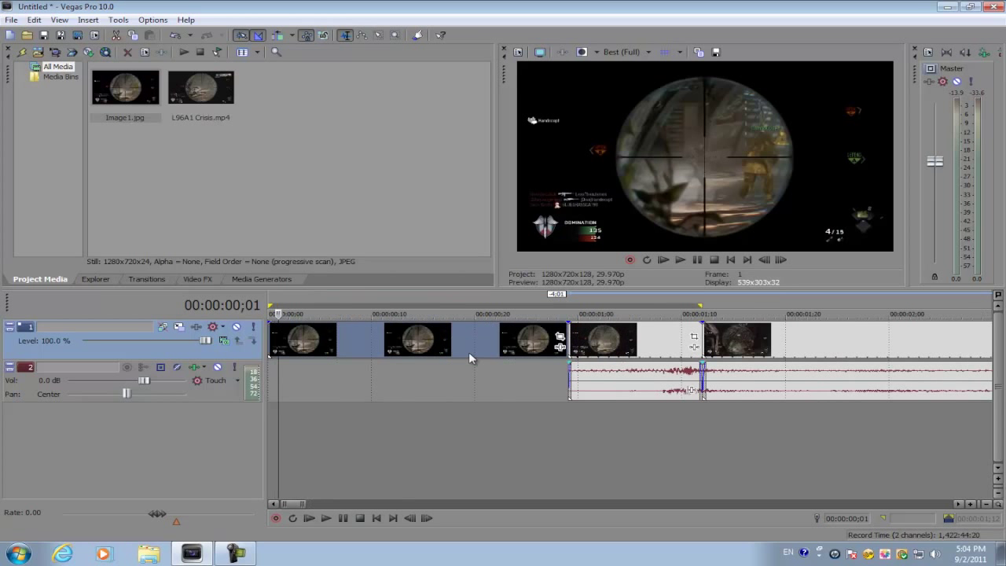
{"action": "left_click", "coordinate": [275, 338]}
Insert three new video tracks above the gameplay clip, deleting an accidentally added audio track.
{"action": "right_click", "coordinate": [457, 434]}
{"action": "left_click", "coordinate": [509, 455]}
{"action": "right_click", "coordinate": [483, 436]}
{"action": "left_click", "coordinate": [525, 347]}
{"action": "right_click", "coordinate": [517, 435]}
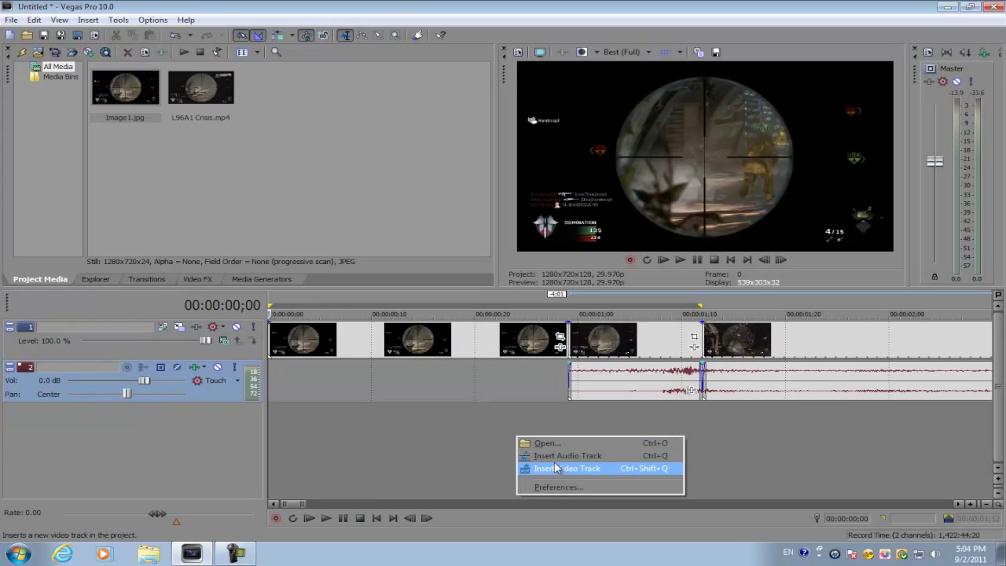
{"action": "left_click", "coordinate": [559, 470]}
{"action": "right_click", "coordinate": [544, 464]}
{"action": "left_click", "coordinate": [548, 495]}
{"action": "right_click", "coordinate": [546, 490]}
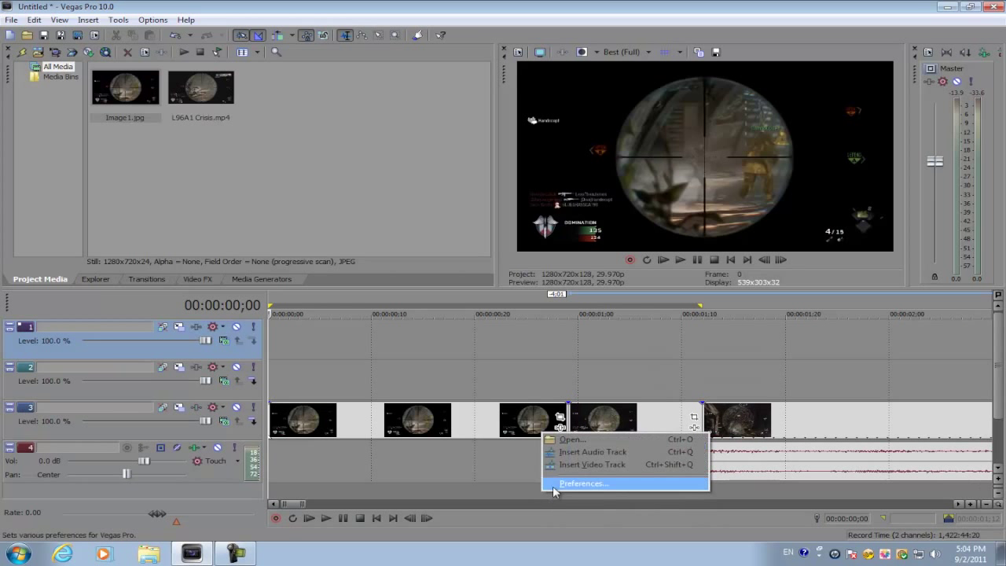
{"action": "left_click", "coordinate": [553, 483]}
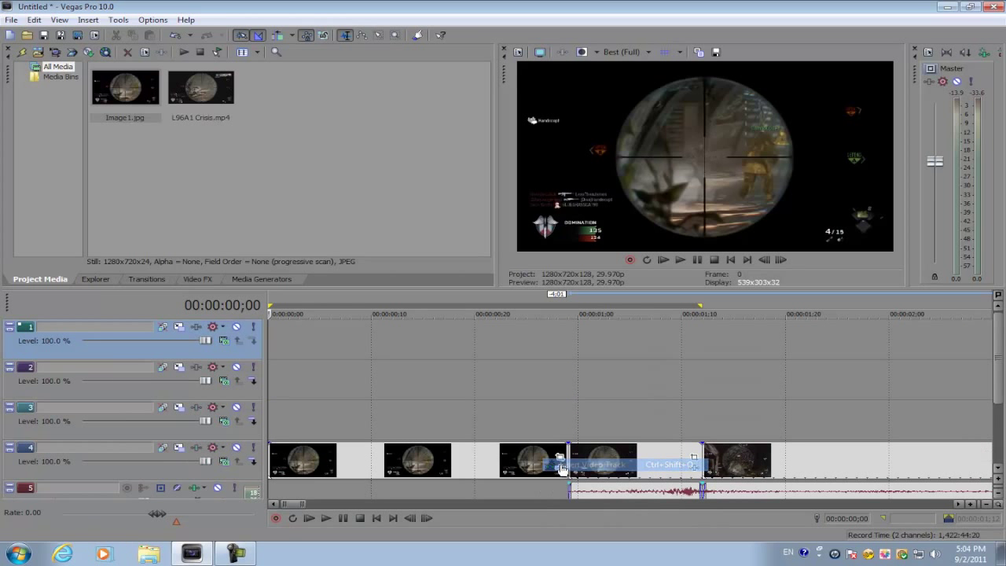
{"action": "left_click", "coordinate": [330, 466]}
Apply the Cookie Cutter 'Circle, Center' preset to the Image1 still on track 4.
{"action": "scroll", "coordinate": [330, 465], "scroll_direction": "up", "scroll_amount": 10}
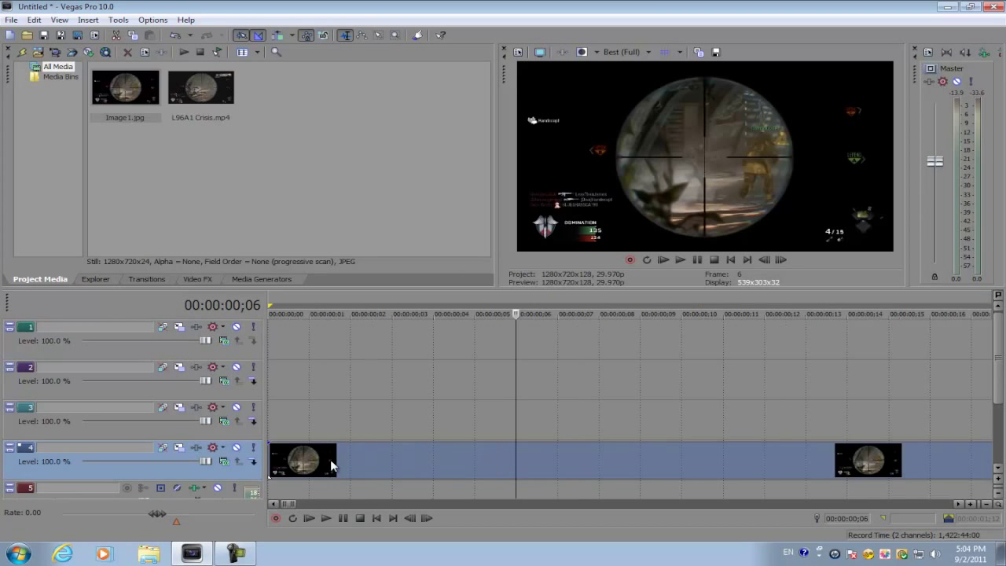
{"action": "left_click", "coordinate": [197, 279]}
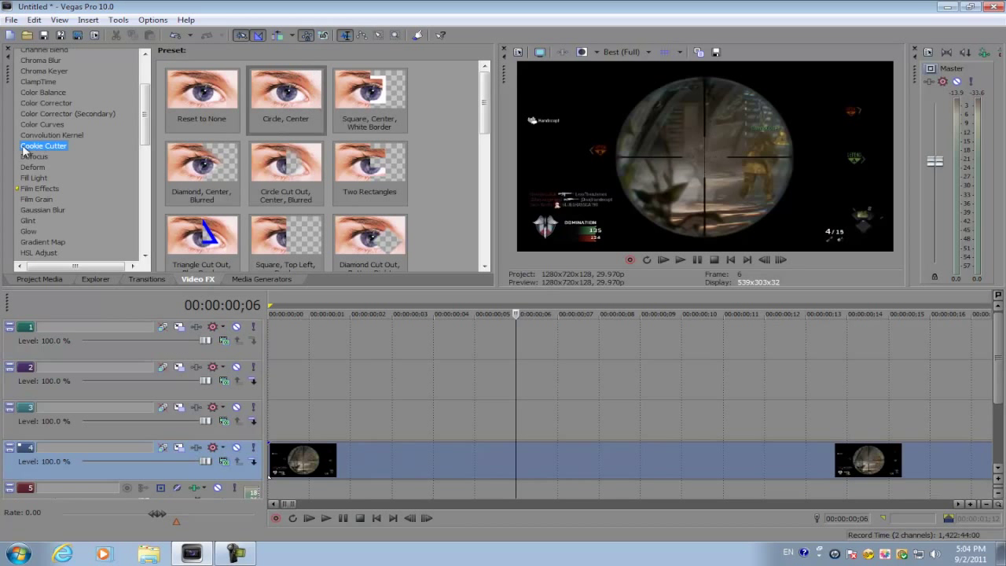
{"action": "left_click_drag", "start_coordinate": [287, 96], "coordinate": [506, 462]}
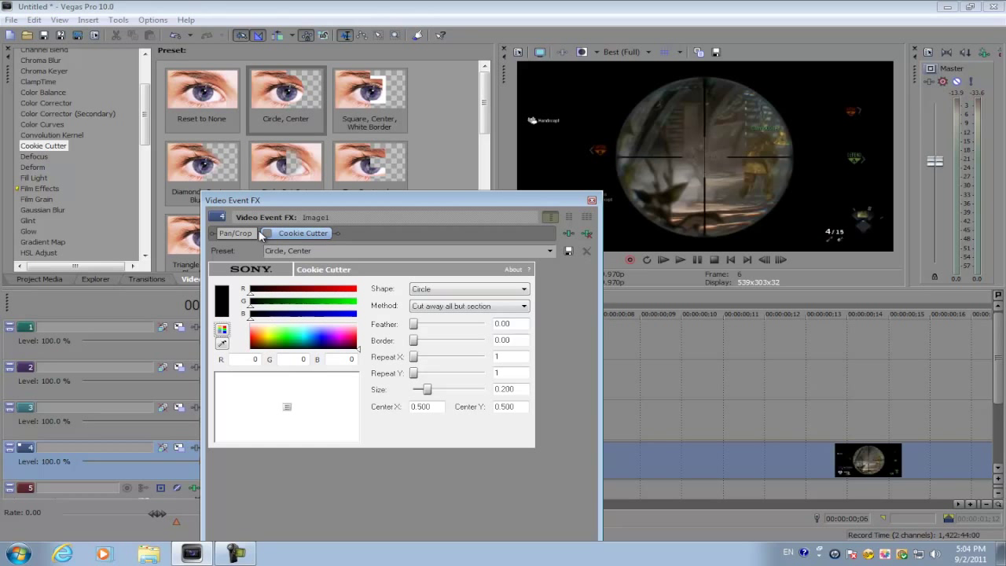
{"action": "left_click", "coordinate": [592, 199]}
{"action": "left_click", "coordinate": [350, 455]}
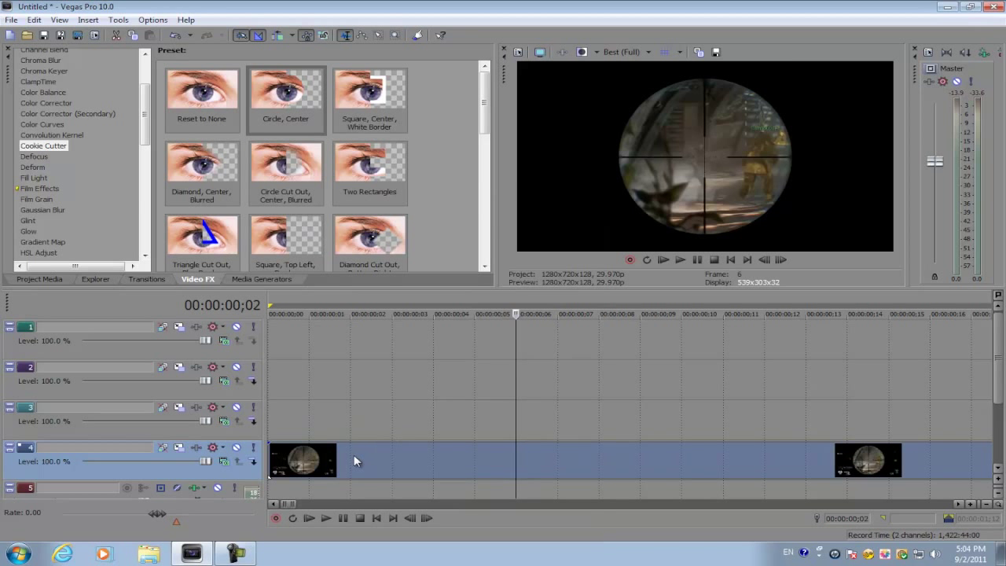
Copy track 4's masked stills onto track 3 at frame 9.
{"action": "key", "text": "Right"}
{"action": "key", "text": "Right"}
{"action": "scroll", "coordinate": [489, 458], "scroll_direction": "down", "scroll_amount": 5}
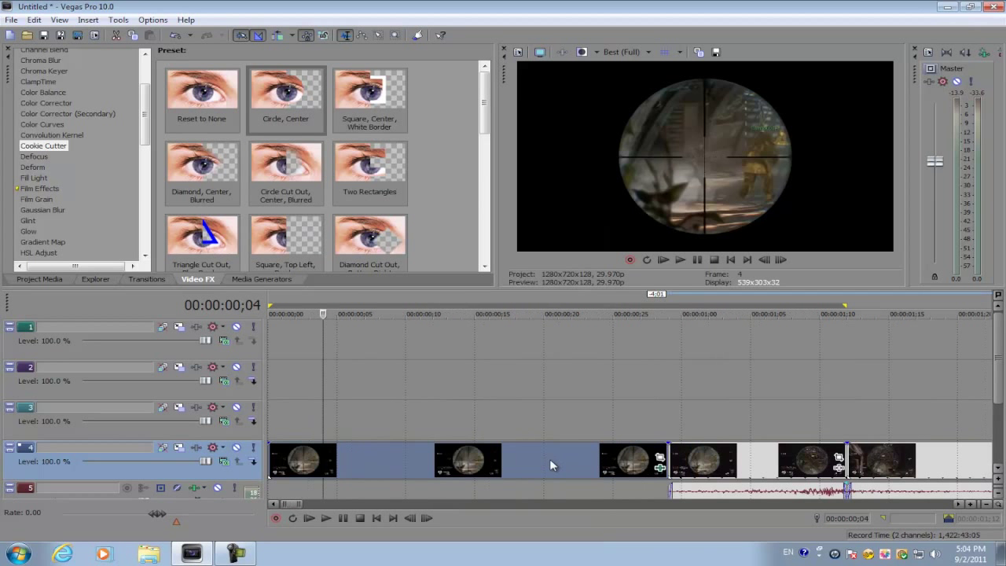
{"action": "left_click", "coordinate": [391, 461]}
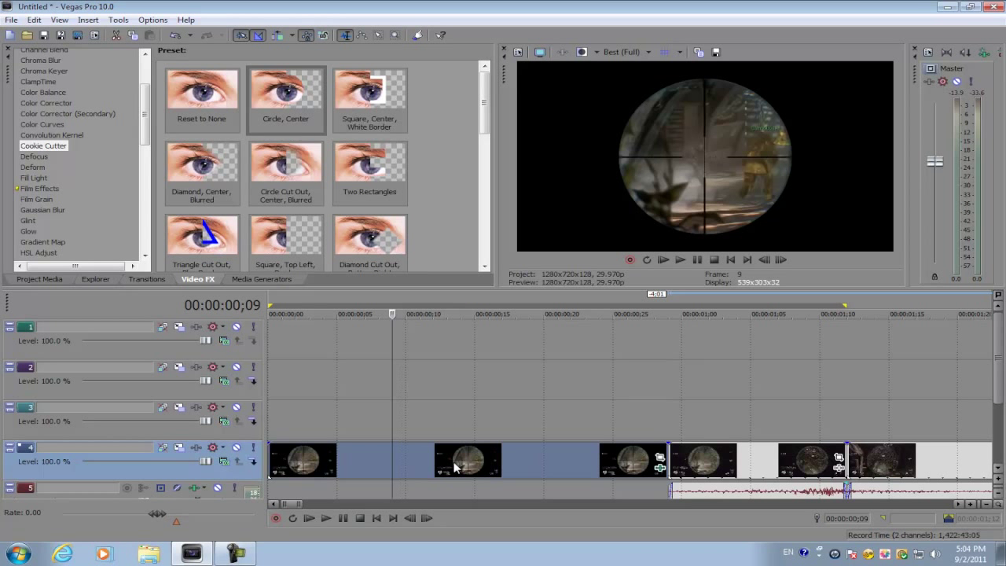
{"action": "left_click_drag", "start_coordinate": [434, 471], "coordinate": [508, 343]}
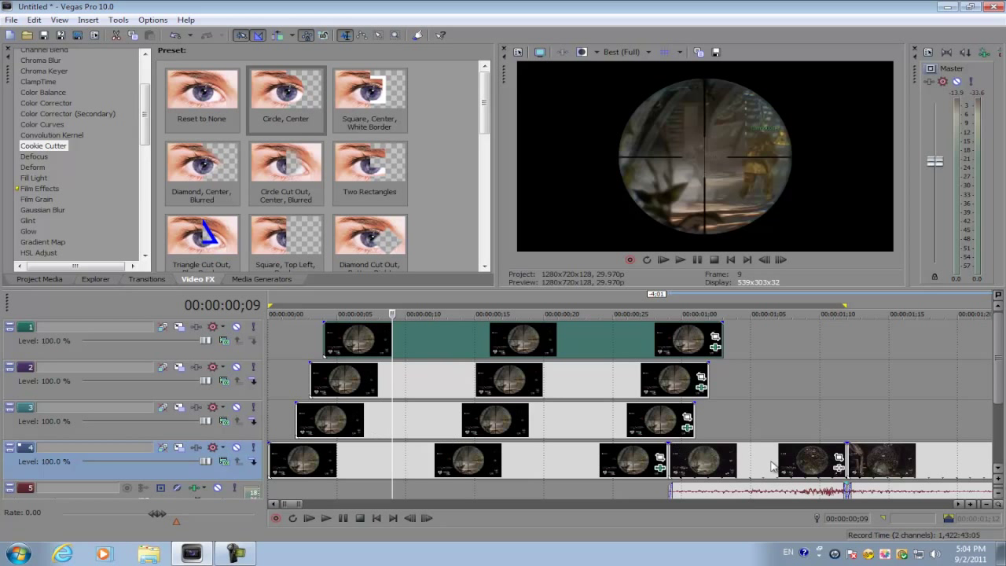
Align the stills on tracks 3, 2 and 1 with track 4 at the timeline start.
{"action": "left_click_drag", "start_coordinate": [662, 428], "coordinate": [635, 431]}
{"action": "left_click_drag", "start_coordinate": [646, 381], "coordinate": [625, 384]}
{"action": "left_click_drag", "start_coordinate": [635, 339], "coordinate": [579, 339]}
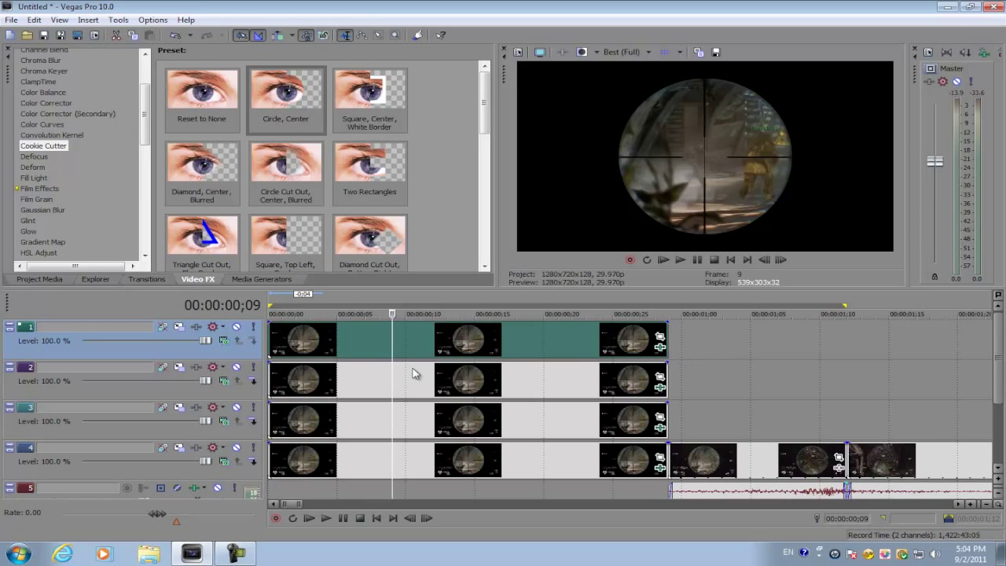
{"action": "left_click", "coordinate": [354, 419]}
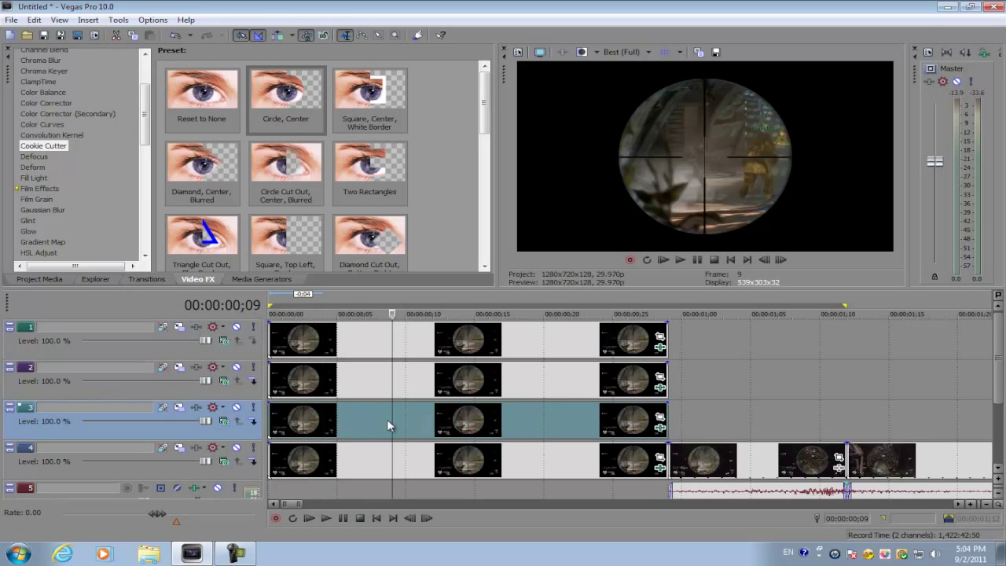
Trim the starts of the track 3, 2 and 1 events to frames 7, 14 and about 20.
{"action": "left_click", "coordinate": [362, 422]}
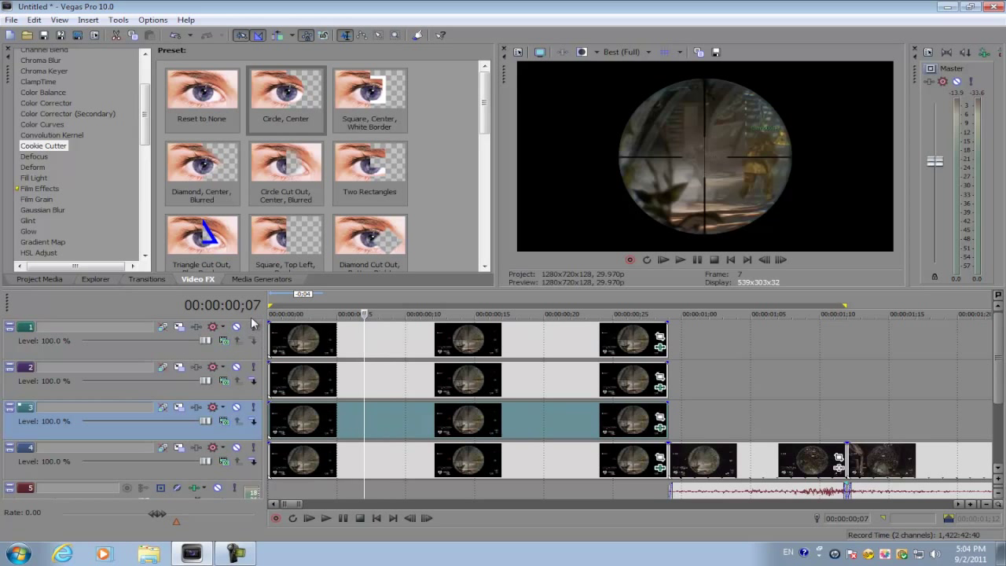
{"action": "left_click_drag", "start_coordinate": [271, 426], "coordinate": [365, 422]}
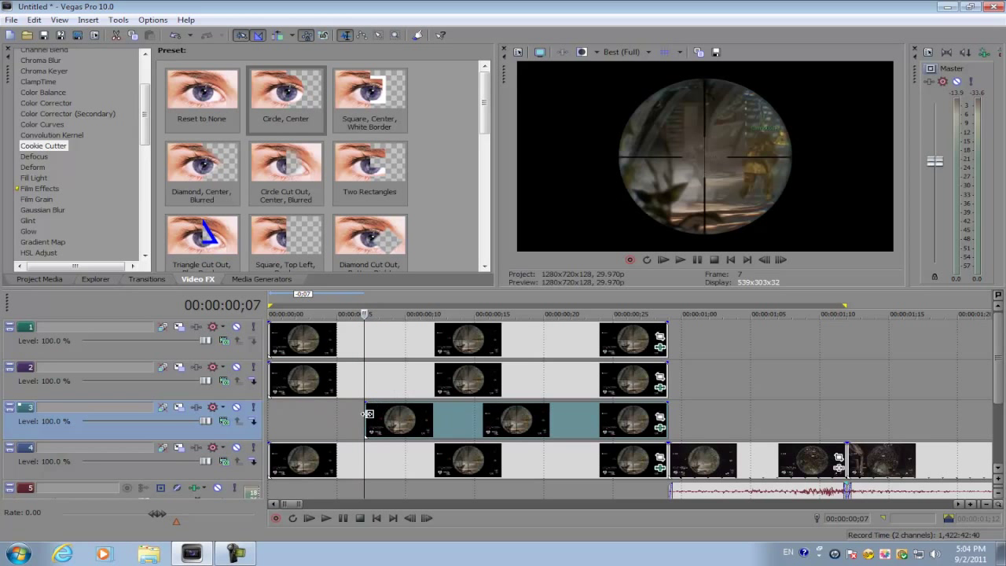
{"action": "left_click", "coordinate": [278, 382]}
{"action": "left_click_drag", "start_coordinate": [278, 382], "coordinate": [462, 383]}
{"action": "left_click", "coordinate": [447, 383]}
{"action": "left_click", "coordinate": [462, 383]}
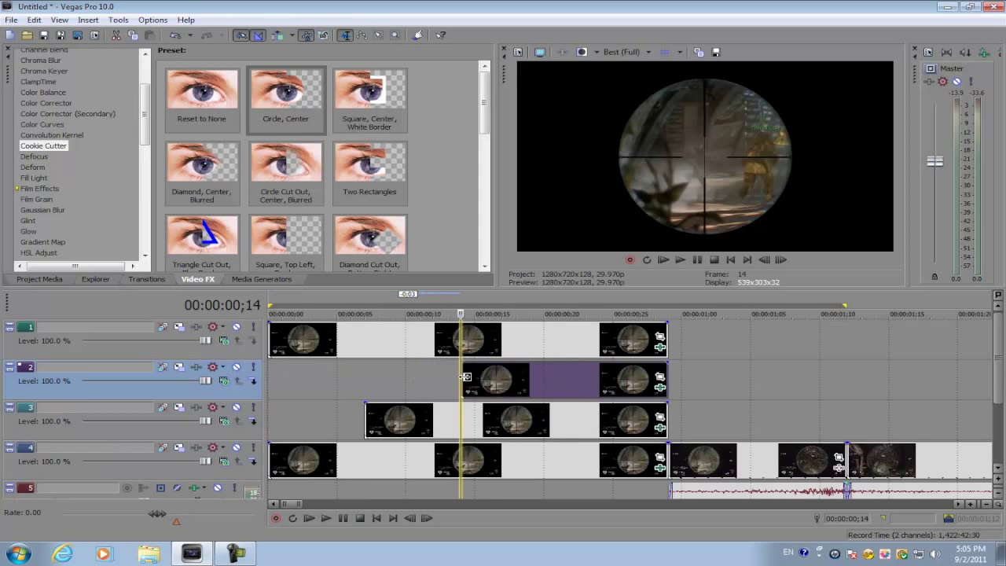
{"action": "left_click_drag", "start_coordinate": [269, 340], "coordinate": [545, 344]}
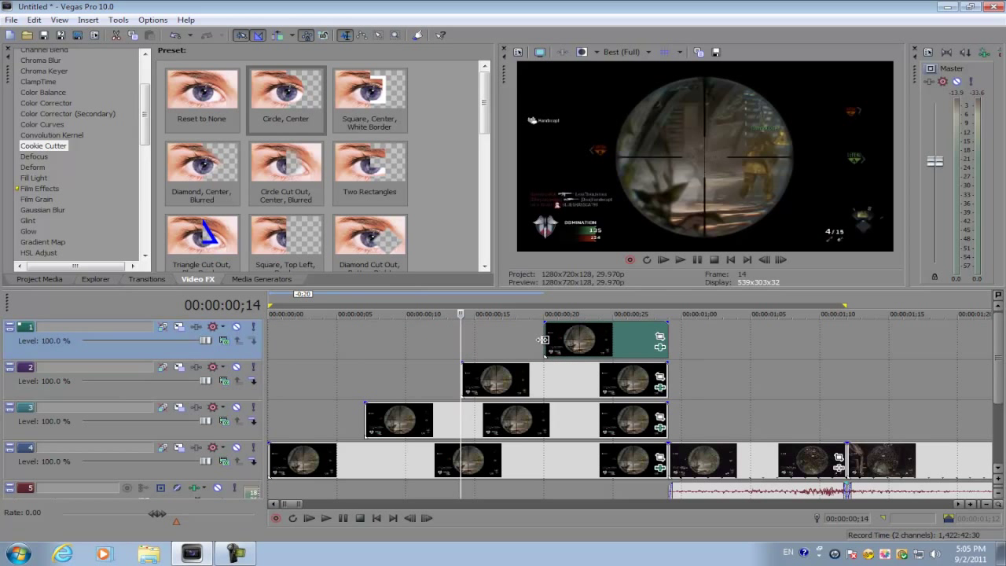
{"action": "left_click", "coordinate": [555, 340]}
{"action": "left_click", "coordinate": [544, 340]}
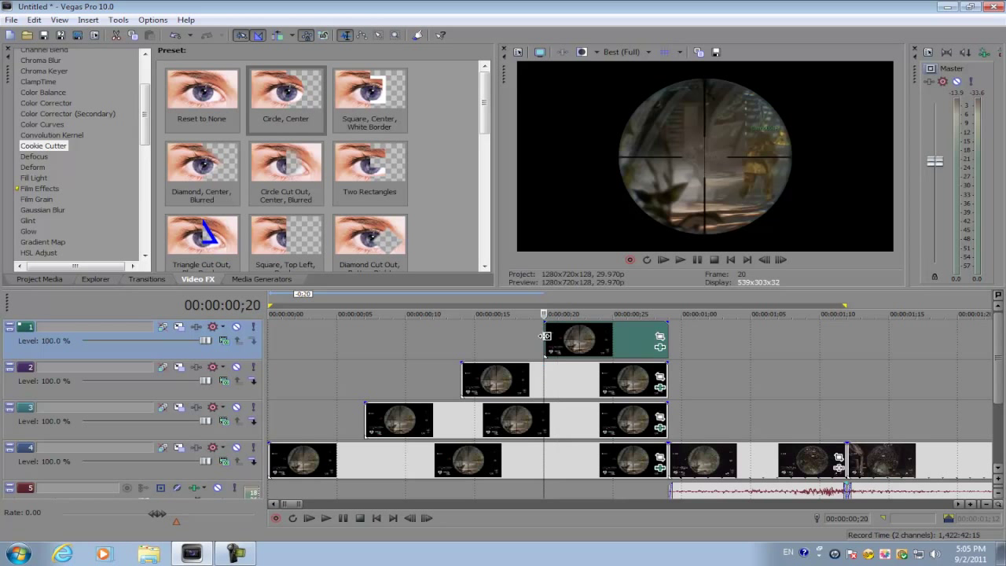
Preview the composite near the start and bring up Event Pan/Crop for track 4's event.
{"action": "left_click", "coordinate": [272, 461]}
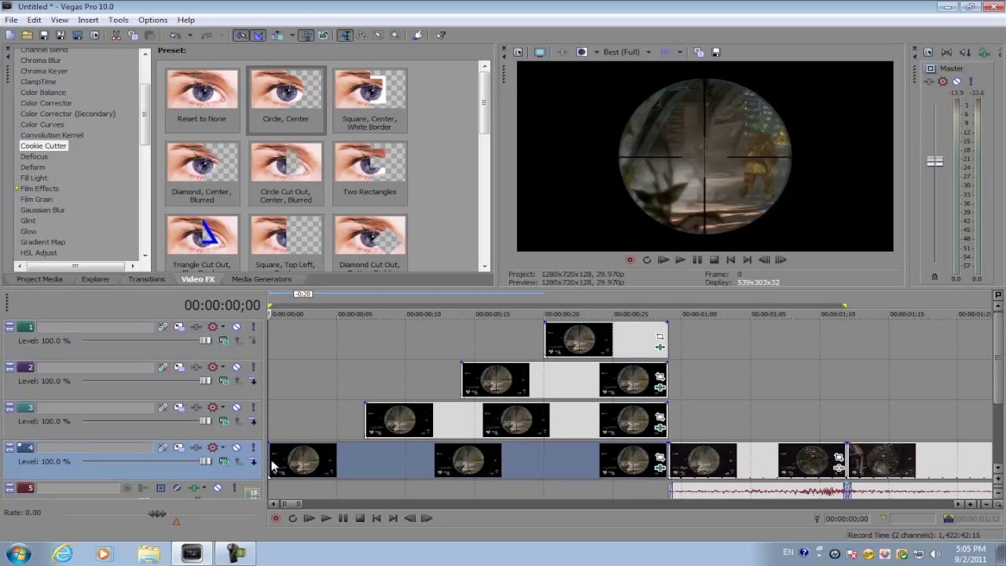
{"action": "left_click", "coordinate": [346, 462]}
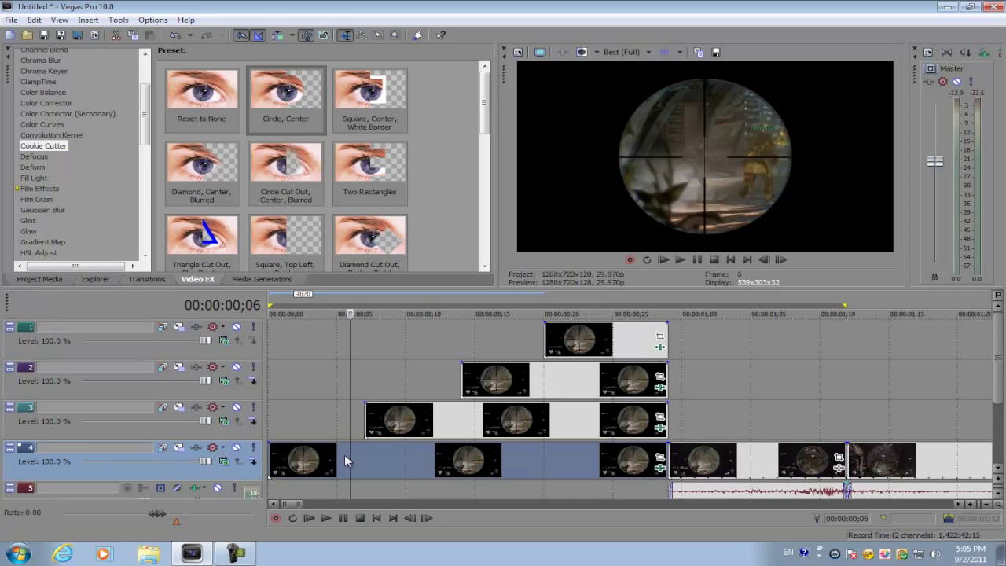
{"action": "left_click", "coordinate": [282, 458]}
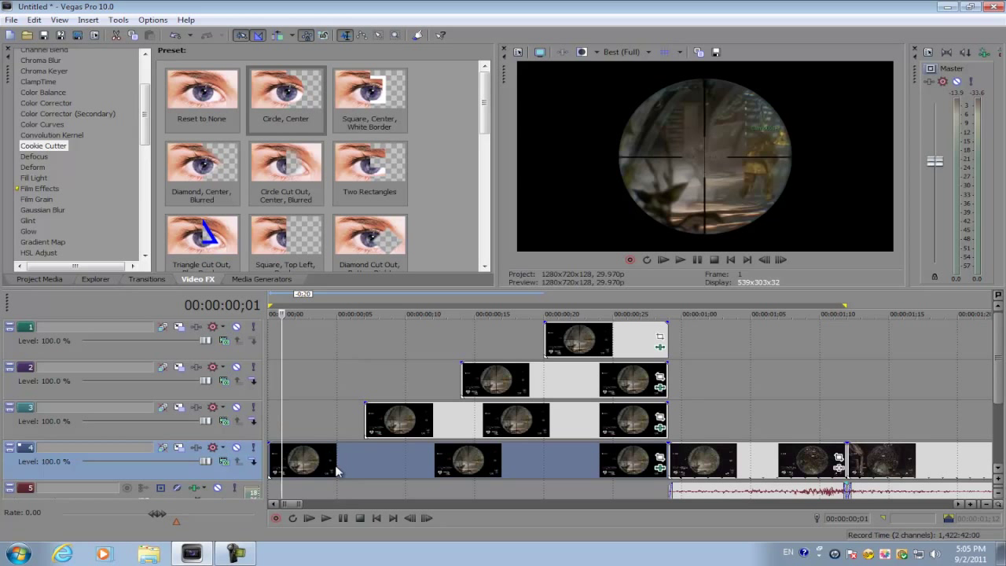
{"action": "left_click", "coordinate": [659, 458]}
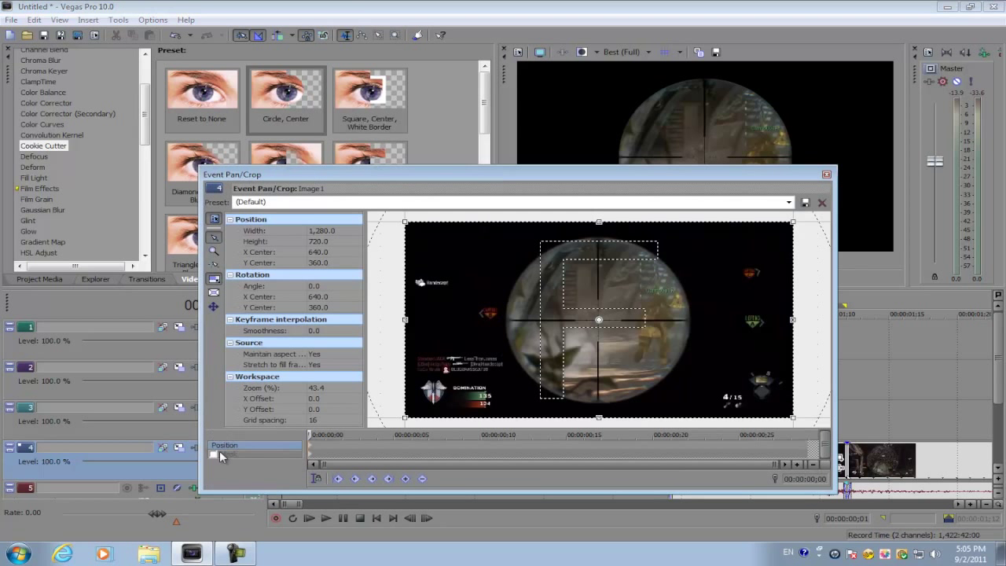
Enable Mask and draw a closed mask from the crosshair centre covering the lower-left quarter of track 4's still.
{"action": "left_click_drag", "start_coordinate": [702, 174], "coordinate": [653, 174]}
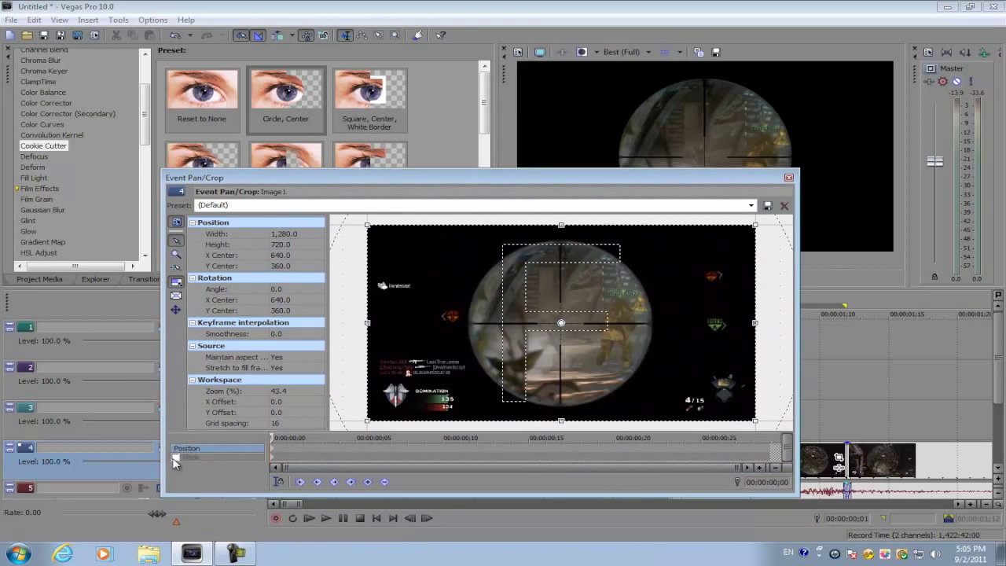
{"action": "left_click", "coordinate": [175, 458]}
{"action": "left_click", "coordinate": [176, 257]}
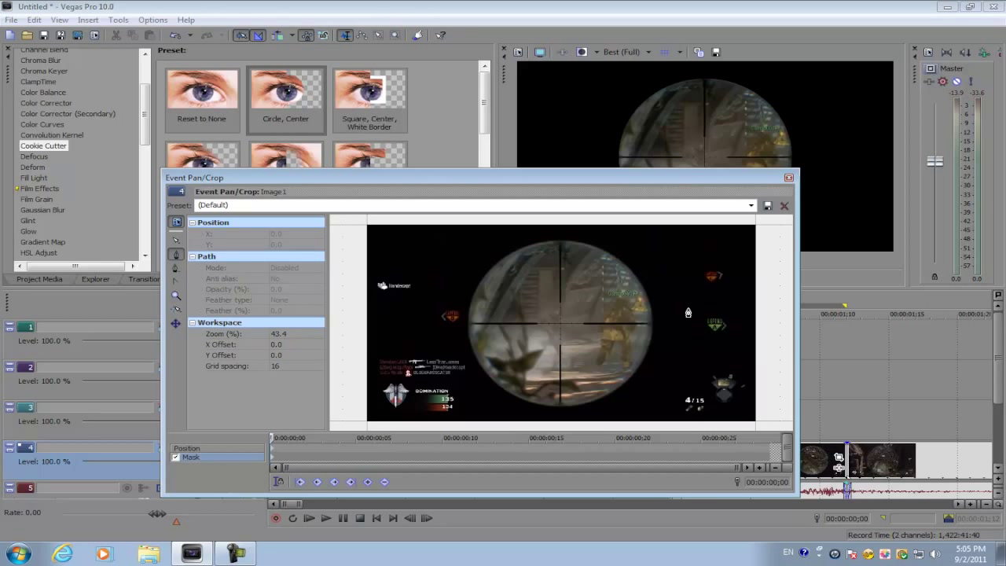
{"action": "left_click", "coordinate": [559, 324]}
{"action": "left_click", "coordinate": [361, 428]}
{"action": "left_click", "coordinate": [560, 325]}
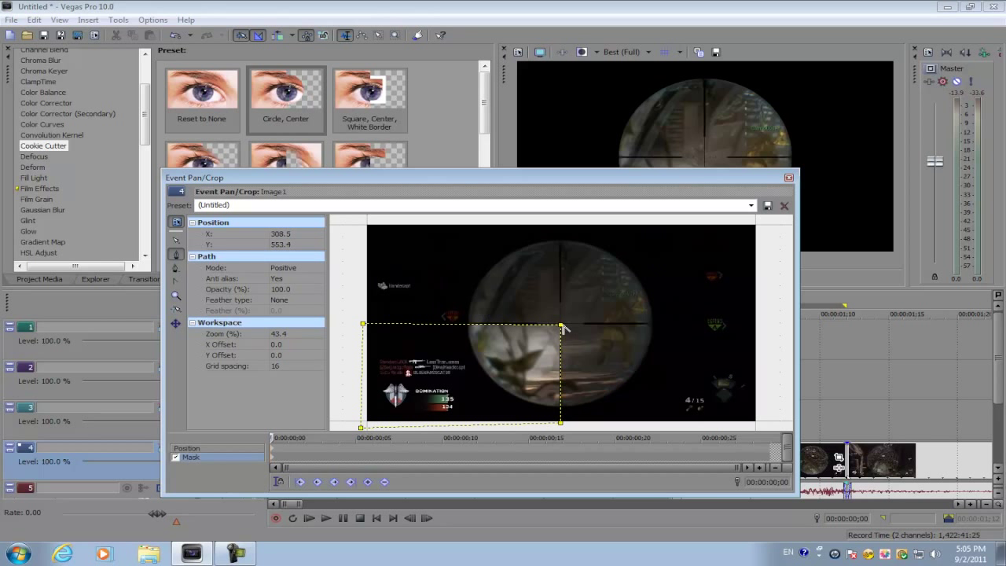
{"action": "left_click", "coordinate": [787, 179]}
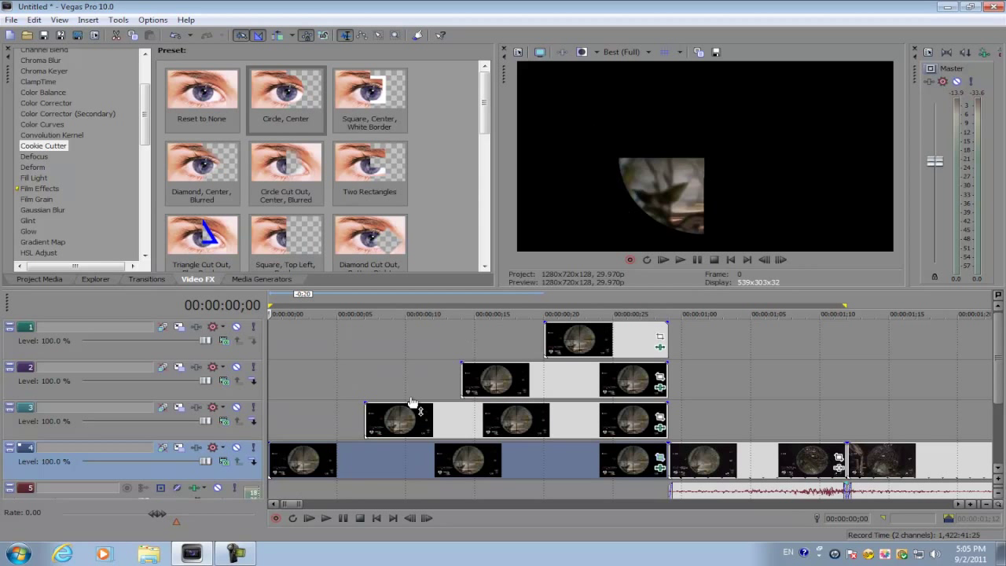
Mask track 3's event to the lower-right quarter of the scope in Event Pan/Crop.
{"action": "left_click", "coordinate": [371, 424]}
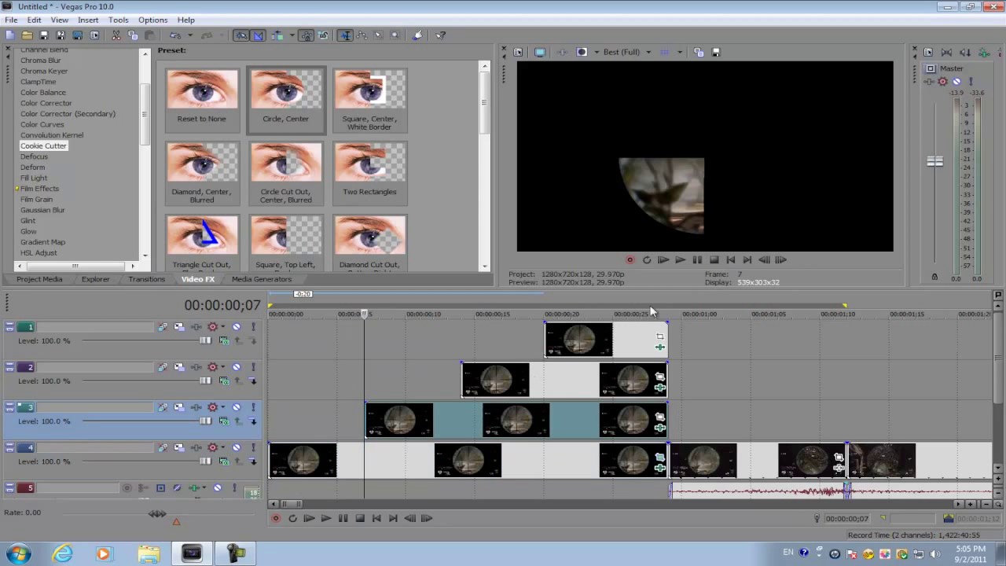
{"action": "left_click", "coordinate": [659, 417]}
{"action": "left_click", "coordinate": [174, 459]}
{"action": "left_click", "coordinate": [175, 459]}
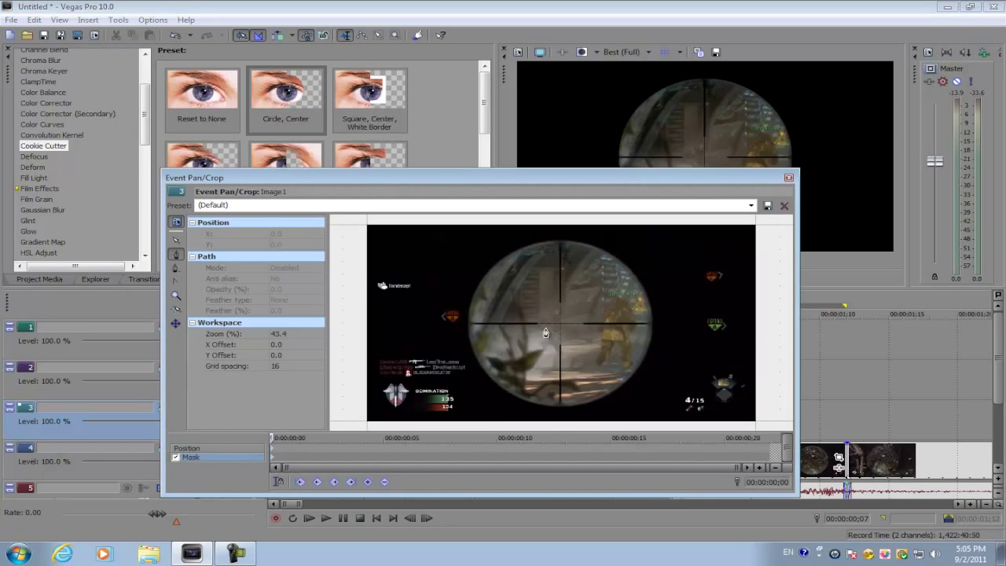
{"action": "left_click", "coordinate": [560, 323]}
{"action": "left_click", "coordinate": [561, 425]}
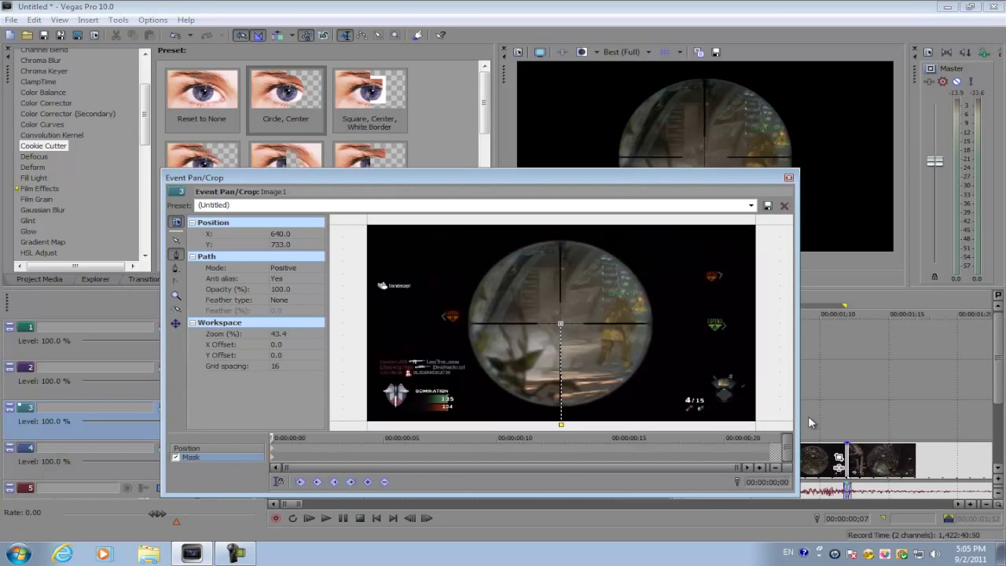
{"action": "left_click", "coordinate": [766, 425]}
{"action": "left_click", "coordinate": [560, 323]}
{"action": "left_click", "coordinate": [788, 177]}
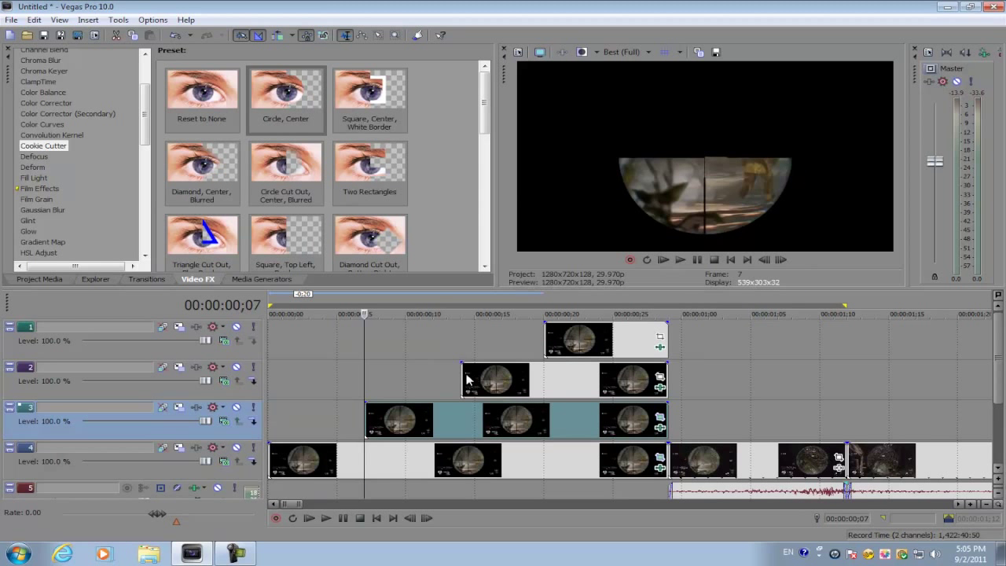
Enable masking on track 2's frame-14 event and start its mask at the scope centre.
{"action": "left_click", "coordinate": [463, 379]}
{"action": "left_click", "coordinate": [660, 376]}
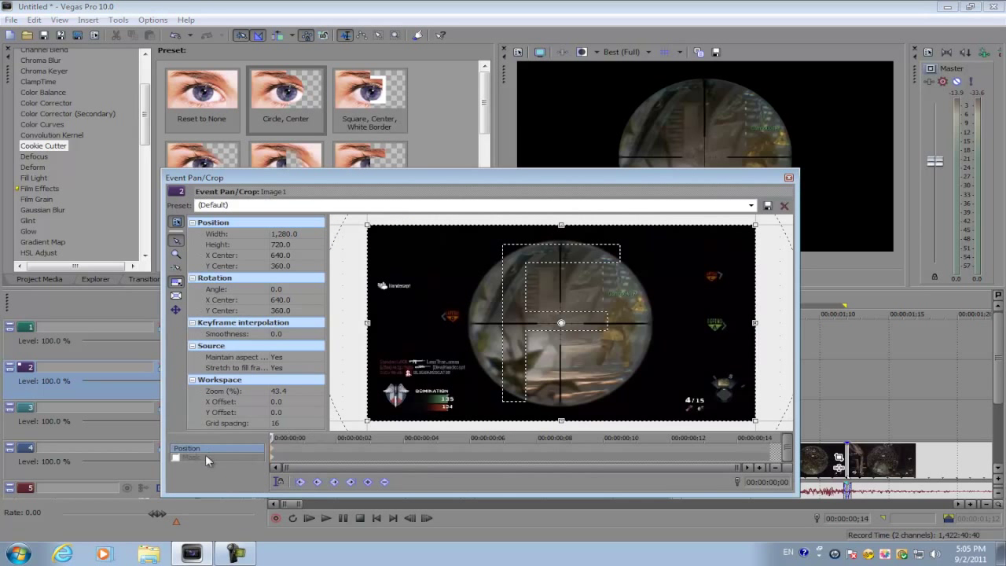
{"action": "left_click", "coordinate": [172, 456]}
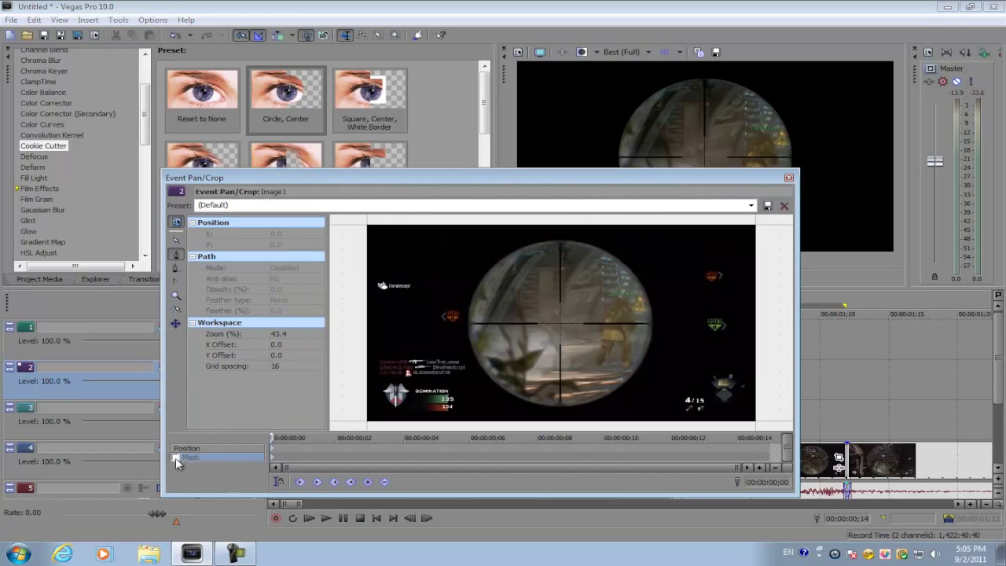
{"action": "left_click", "coordinate": [561, 326]}
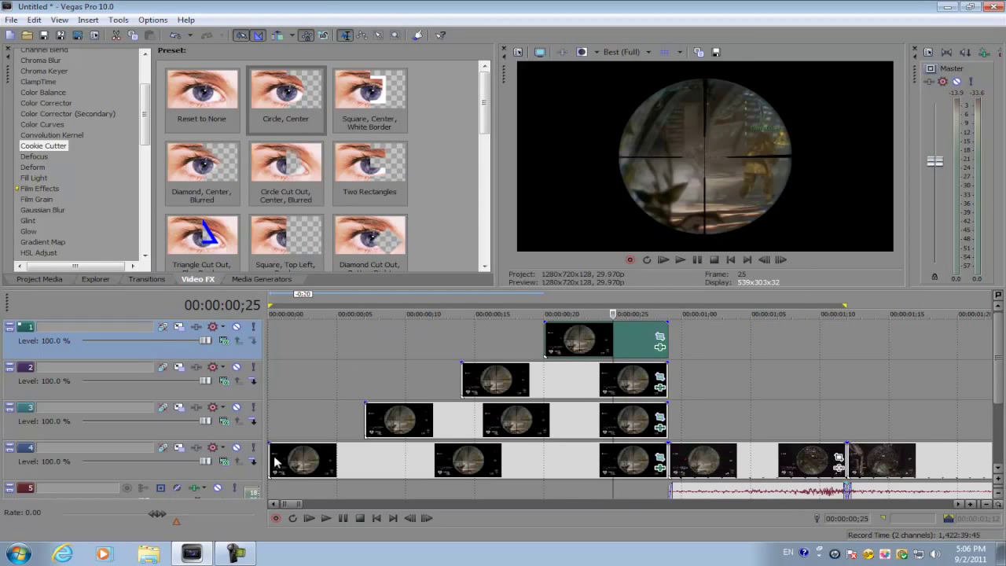
{"action": "left_click", "coordinate": [275, 462]}
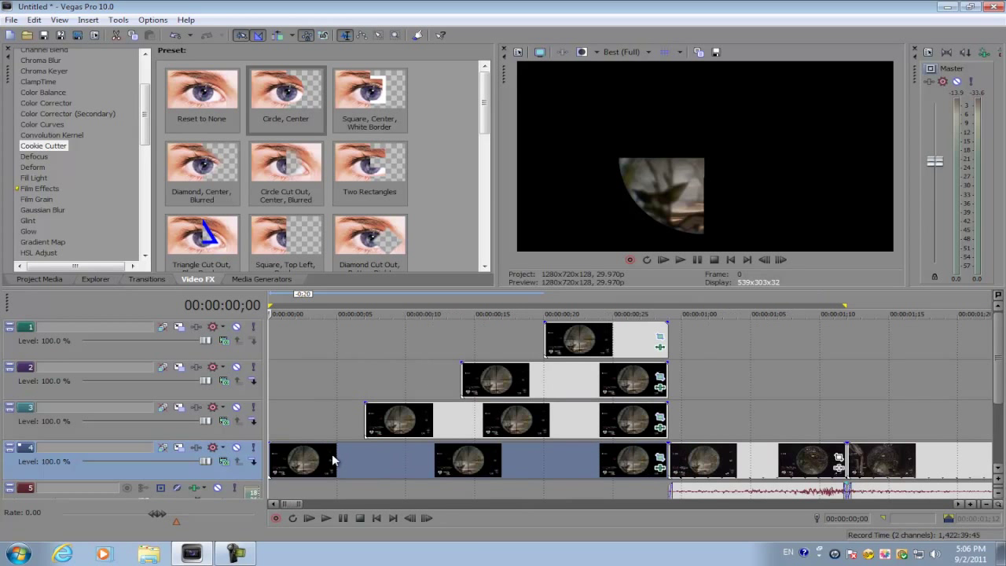
Add fade-ins to the first events on tracks 4, 3, 2 and 1, track 4's lasting 5 frames.
{"action": "mouse_move", "coordinate": [267, 442]}
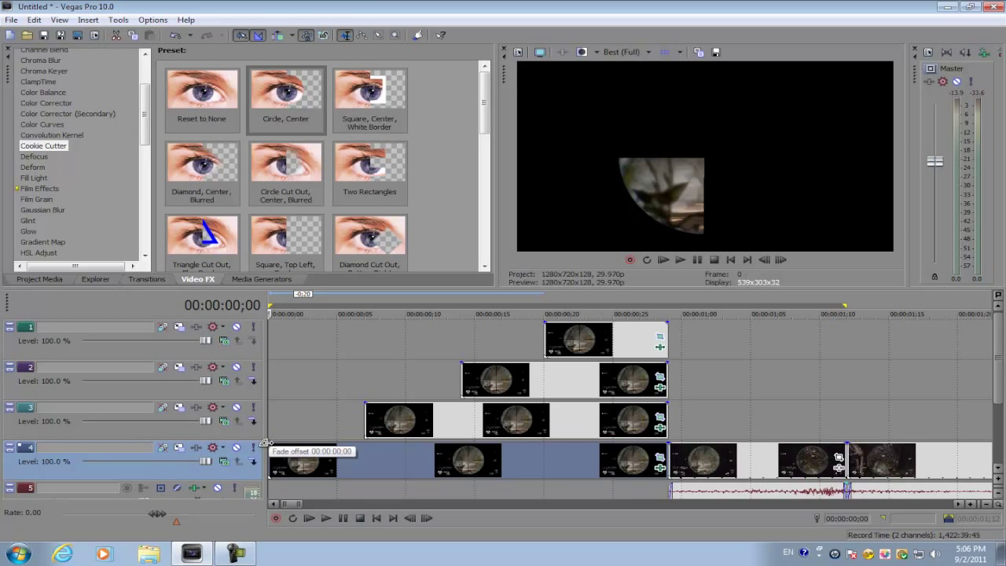
{"action": "left_click_drag", "start_coordinate": [266, 443], "coordinate": [370, 447]}
{"action": "left_click_drag", "start_coordinate": [359, 448], "coordinate": [361, 445]}
{"action": "left_click_drag", "start_coordinate": [364, 405], "coordinate": [466, 397]}
{"action": "left_click_drag", "start_coordinate": [459, 363], "coordinate": [542, 363]}
{"action": "left_click_drag", "start_coordinate": [546, 323], "coordinate": [611, 322]}
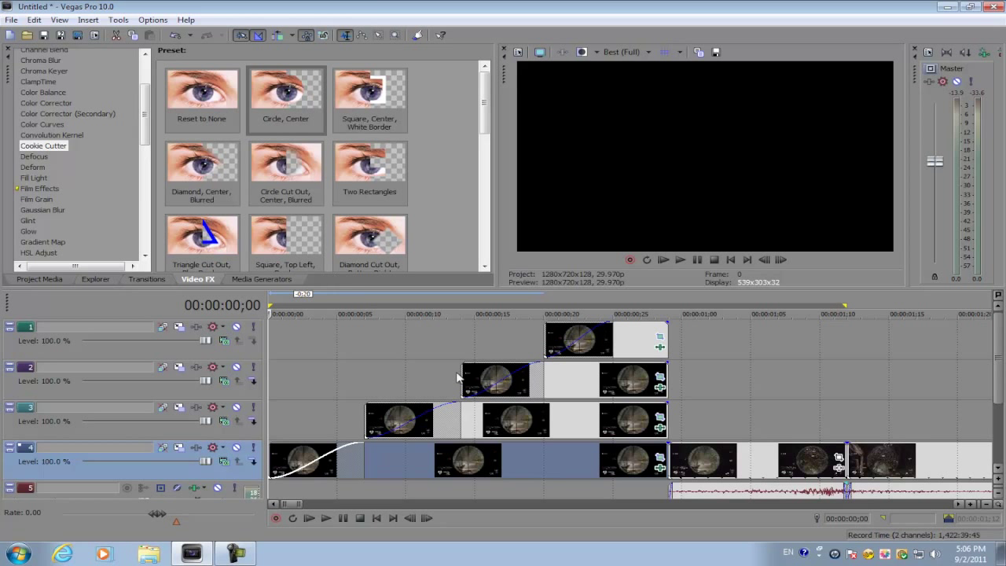
{"action": "left_click", "coordinate": [650, 48]}
Switch preview quality to Preview (Auto), play the intro, and park the cursor at frame 2.
{"action": "mouse_move", "coordinate": [640, 83]}
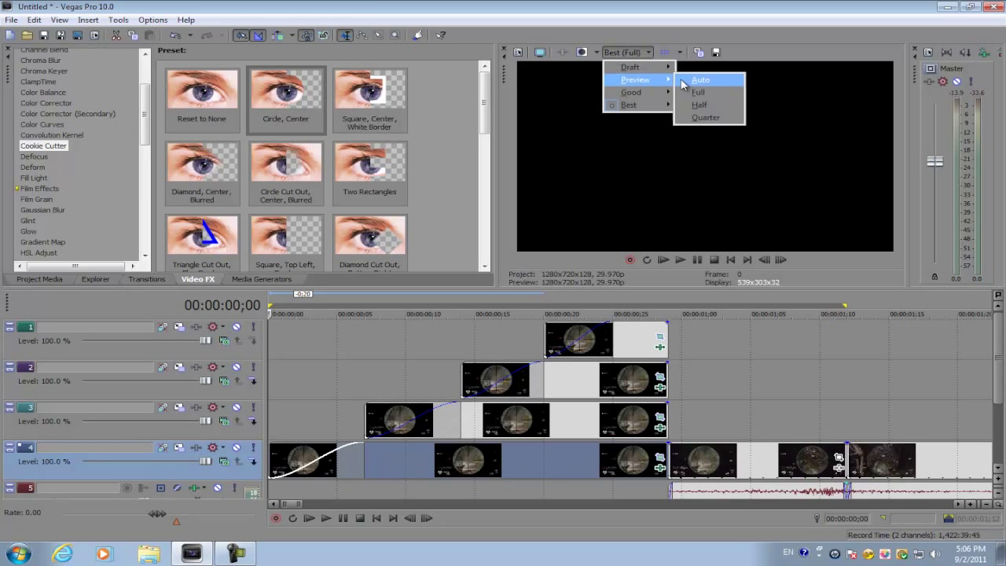
{"action": "left_click", "coordinate": [696, 84]}
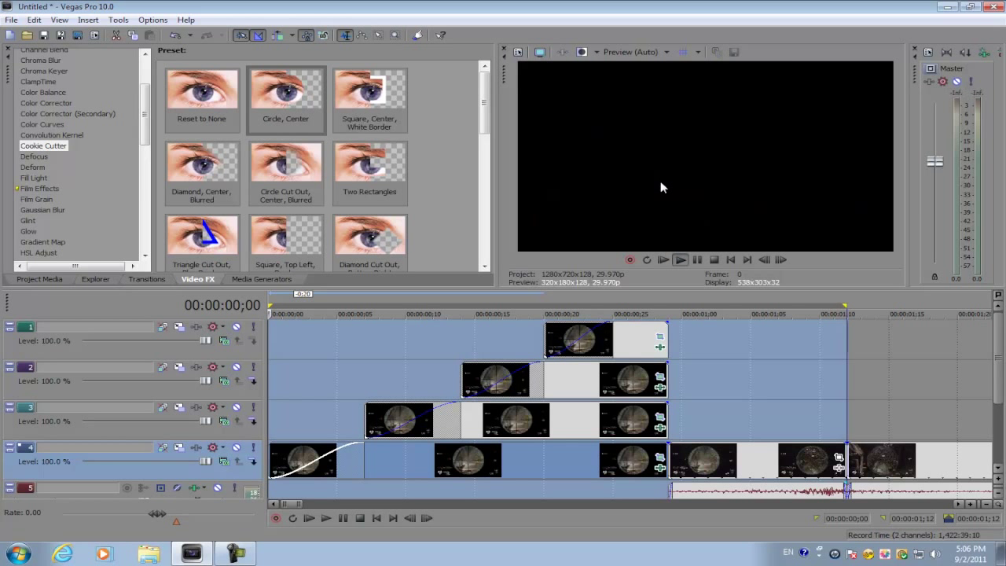
{"action": "key", "text": "space"}
{"action": "key", "text": "space"}
{"action": "left_click", "coordinate": [295, 463]}
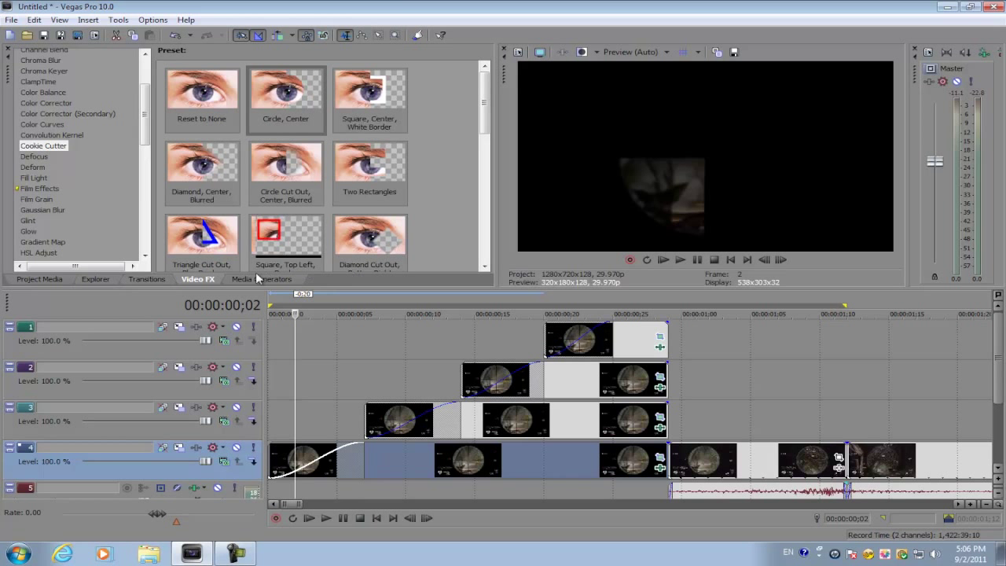
{"action": "left_click", "coordinate": [152, 279]}
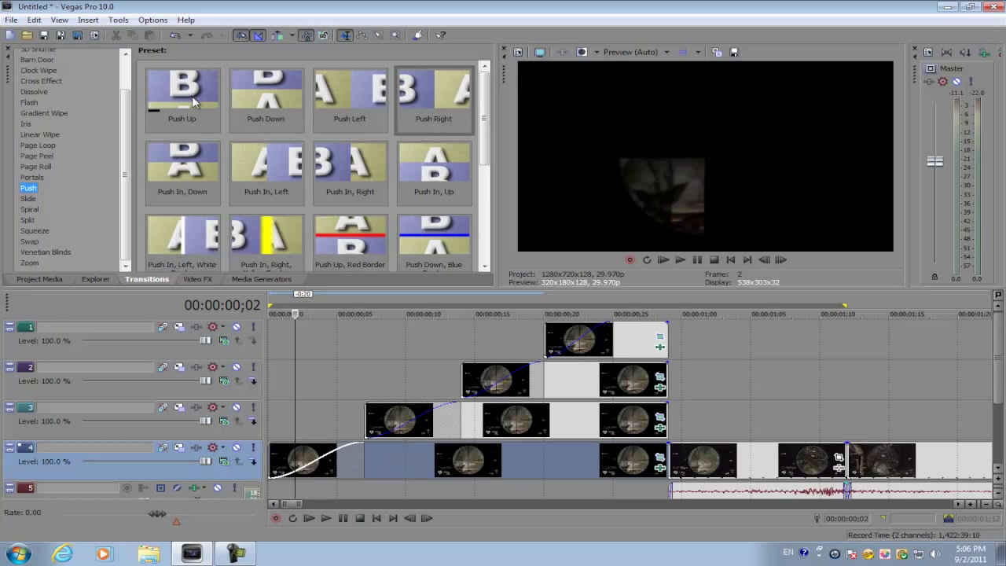
Put a Push Up transition on track 4's first scope piece, replacing an initial Push Down.
{"action": "left_click_drag", "start_coordinate": [279, 112], "coordinate": [429, 446]}
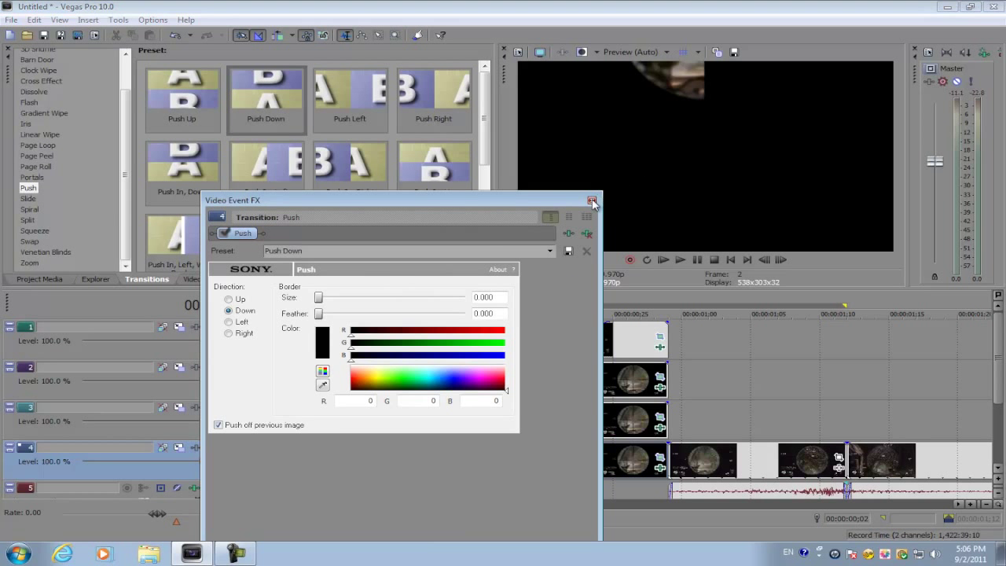
{"action": "left_click", "coordinate": [592, 201]}
{"action": "left_click", "coordinate": [356, 460]}
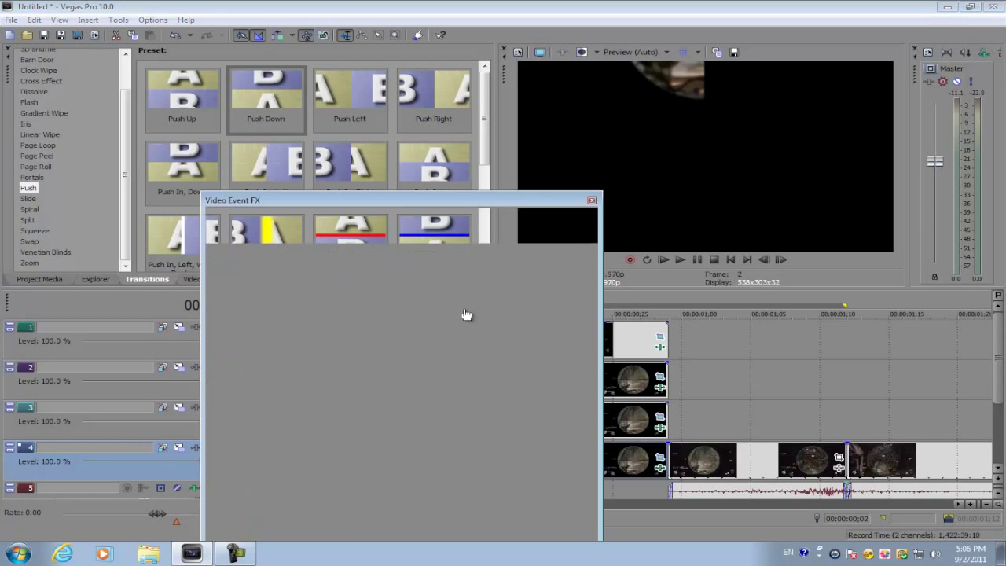
{"action": "left_click", "coordinate": [592, 199]}
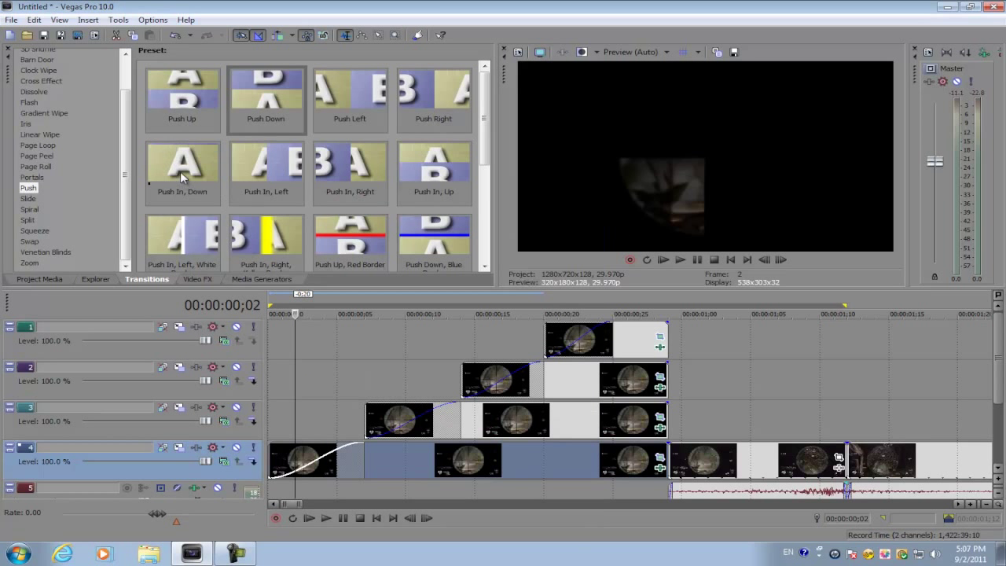
{"action": "left_click_drag", "start_coordinate": [180, 103], "coordinate": [359, 456]}
{"action": "left_click", "coordinate": [592, 200]}
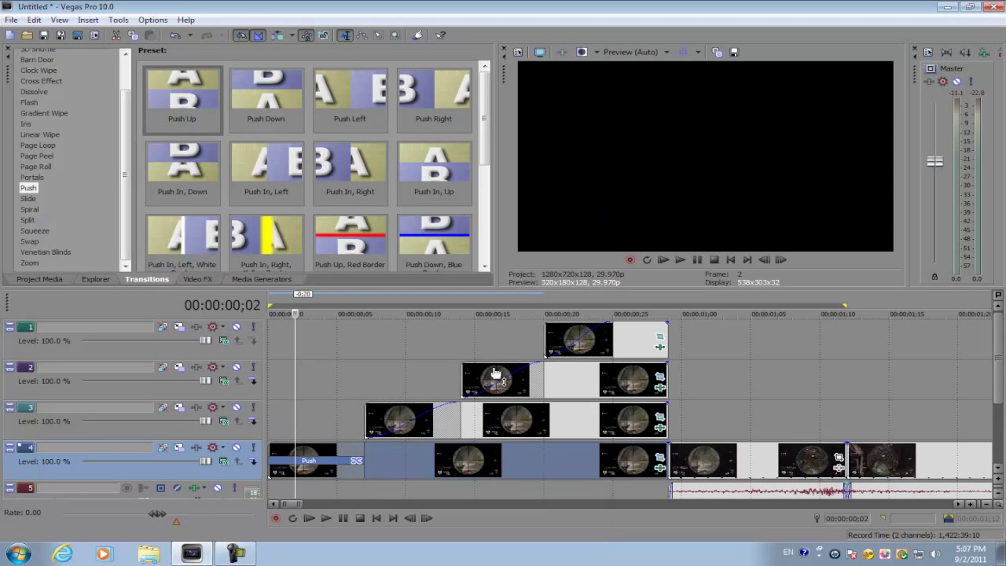
Apply Push In Left to track 3, Push Left to track 2, Push Down to track 1, then play.
{"action": "left_click", "coordinate": [520, 372]}
{"action": "left_click", "coordinate": [585, 339]}
{"action": "left_click", "coordinate": [392, 417]}
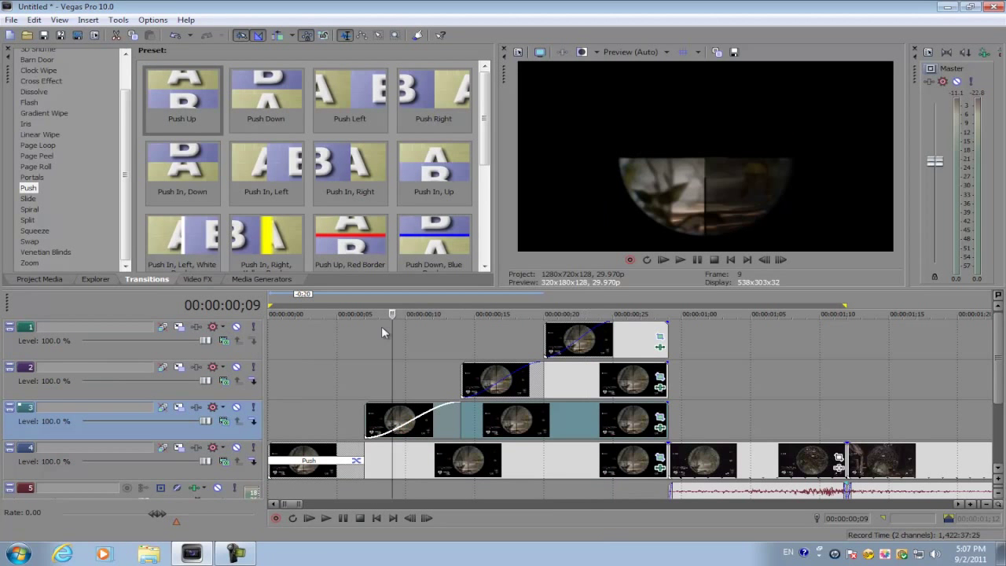
{"action": "left_click_drag", "start_coordinate": [265, 173], "coordinate": [396, 428]}
{"action": "left_click", "coordinate": [591, 200]}
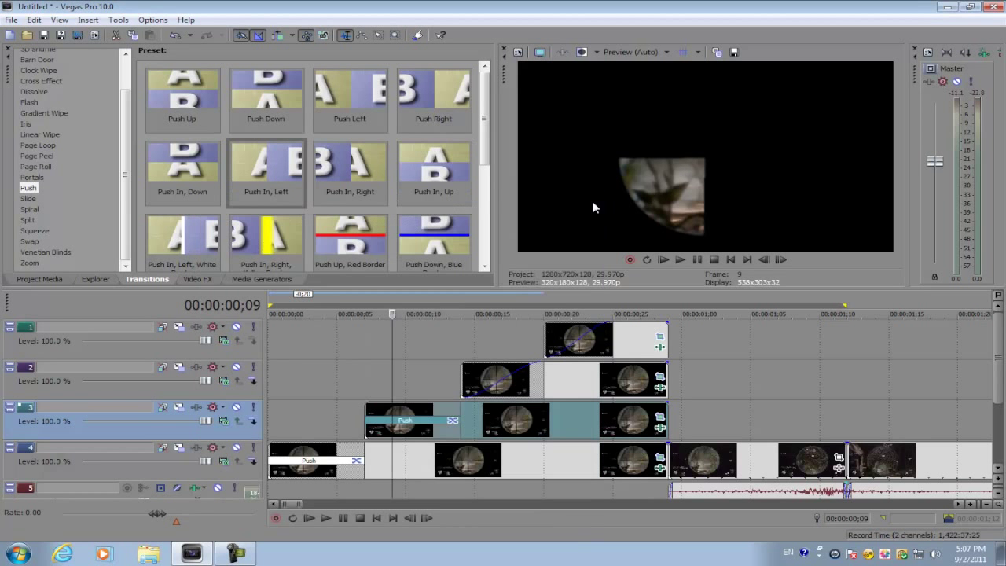
{"action": "left_click", "coordinate": [361, 178]}
{"action": "left_click_drag", "start_coordinate": [349, 98], "coordinate": [495, 379]}
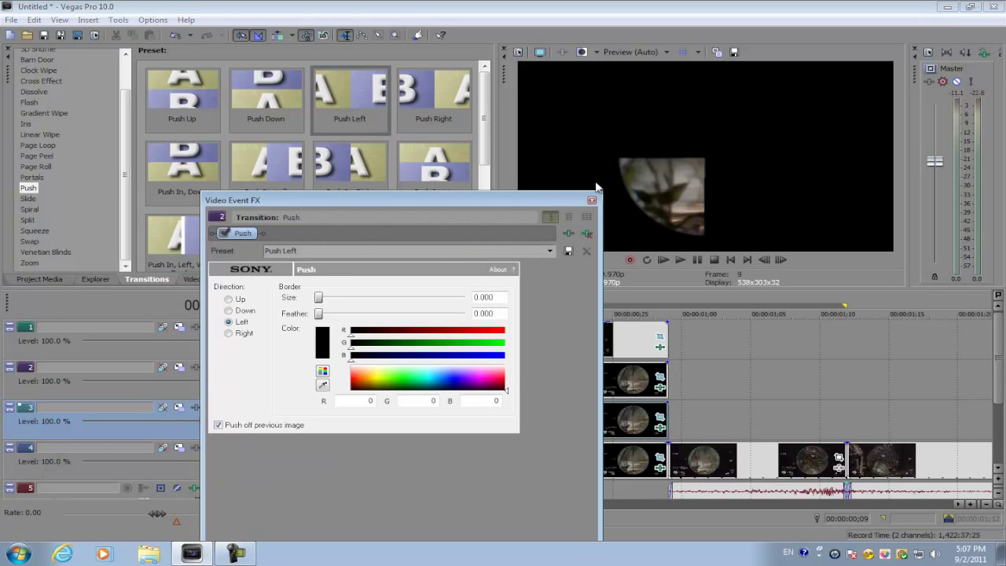
{"action": "left_click", "coordinate": [591, 201]}
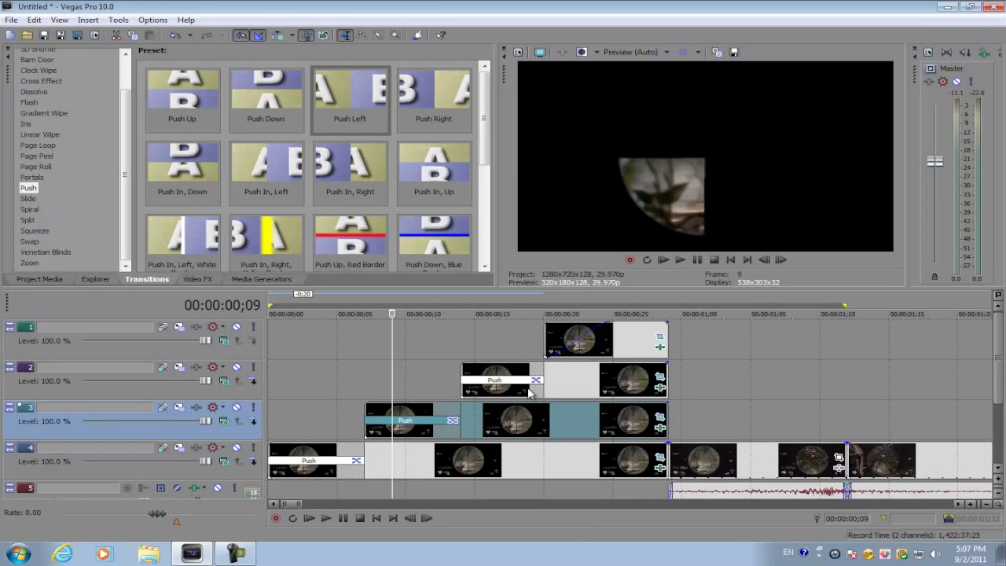
{"action": "left_click_drag", "start_coordinate": [260, 105], "coordinate": [574, 348]}
{"action": "left_click", "coordinate": [591, 201]}
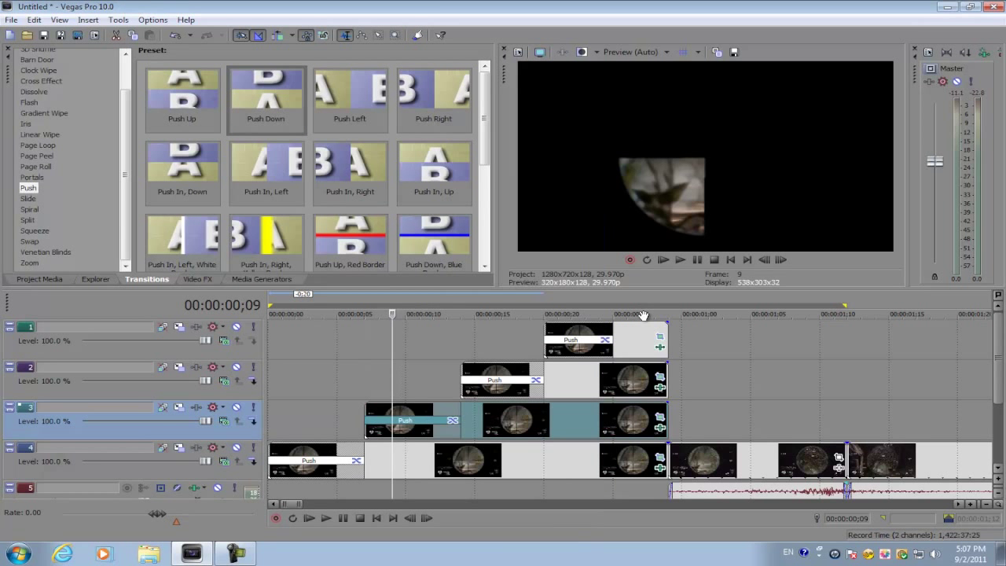
{"action": "key", "text": "space"}
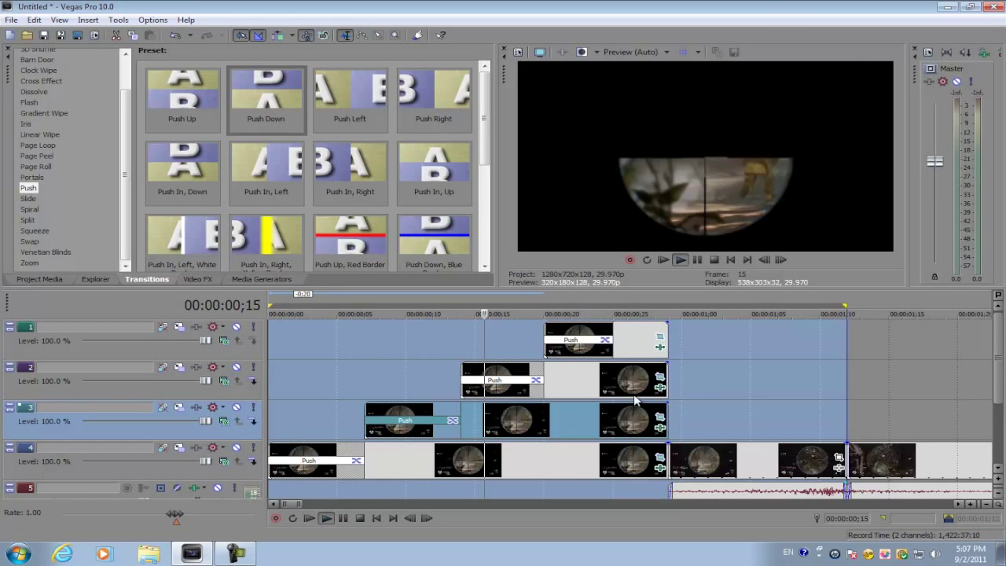
Select 0 to 00:00:02;00 on the ruler and play that two-second intro region.
{"action": "scroll", "coordinate": [634, 394], "scroll_direction": "down", "scroll_amount": 3}
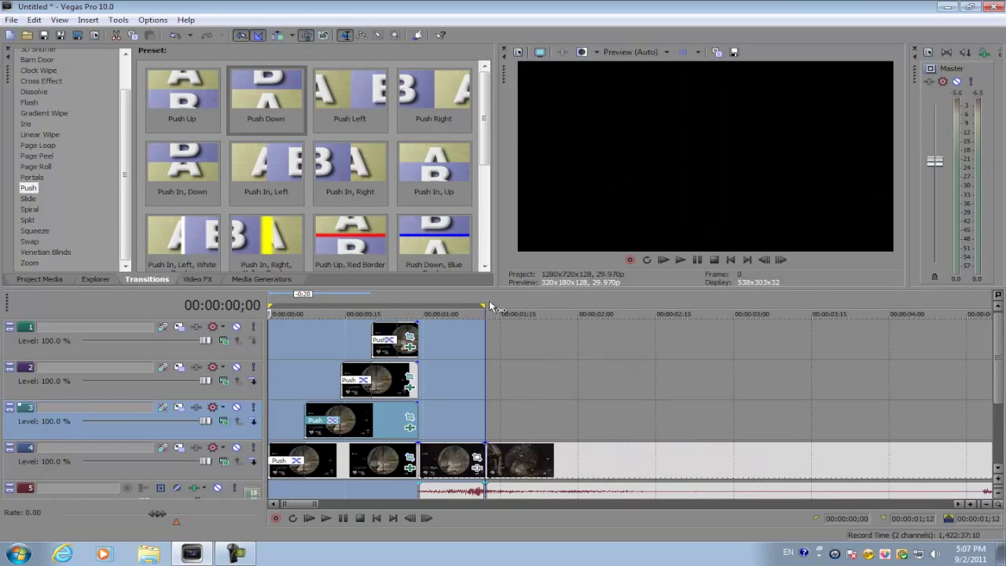
{"action": "left_click", "coordinate": [578, 313]}
{"action": "left_click_drag", "start_coordinate": [579, 313], "coordinate": [583, 314]}
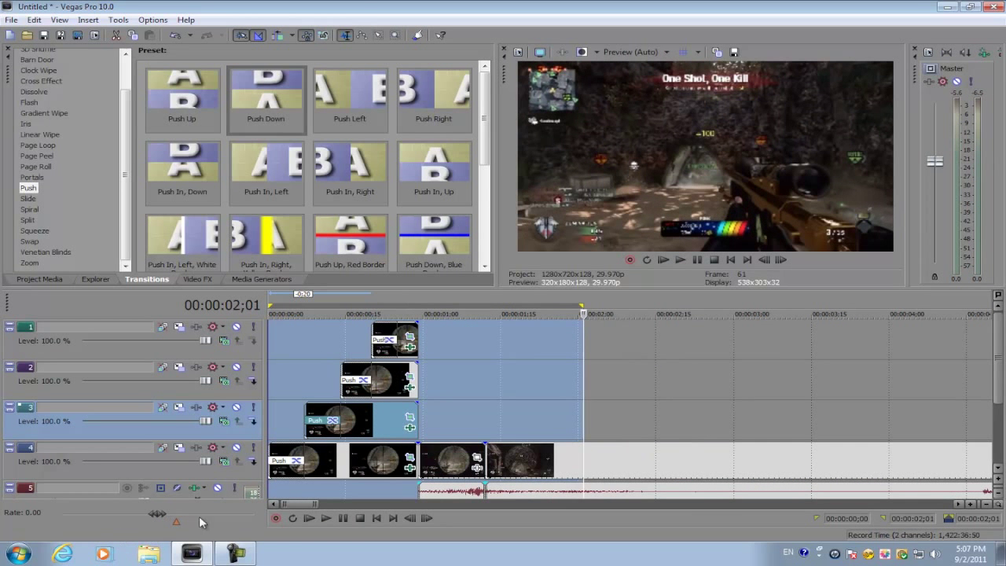
{"action": "left_click", "coordinate": [522, 407]}
{"action": "scroll", "coordinate": [522, 407], "scroll_direction": "down", "scroll_amount": 2}
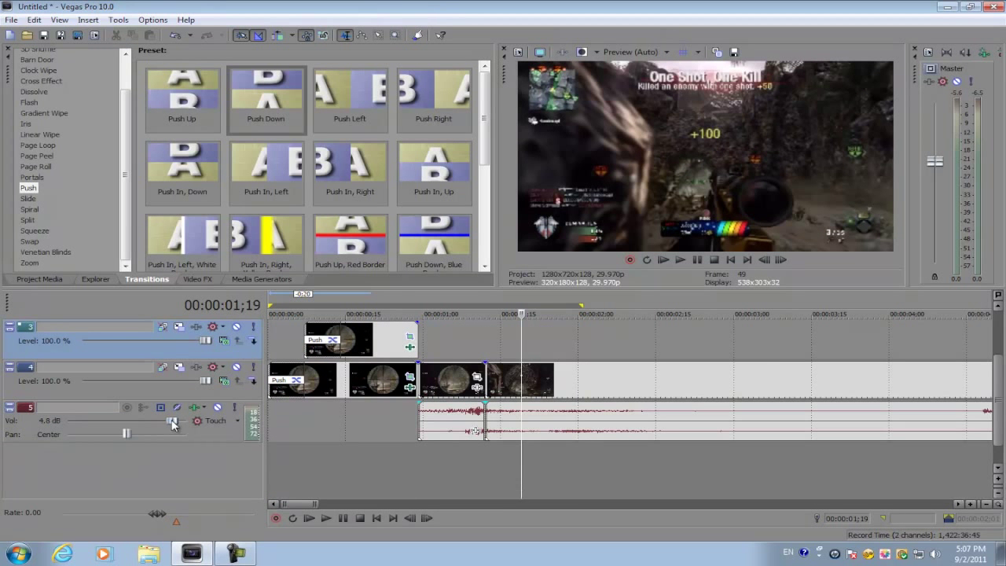
{"action": "key", "text": "space"}
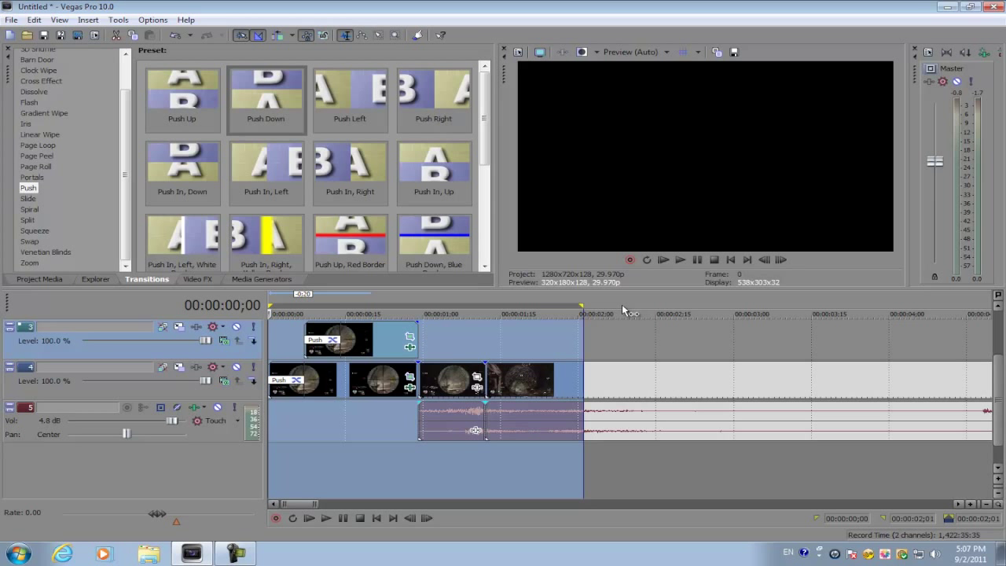
{"action": "key", "text": "F9"}
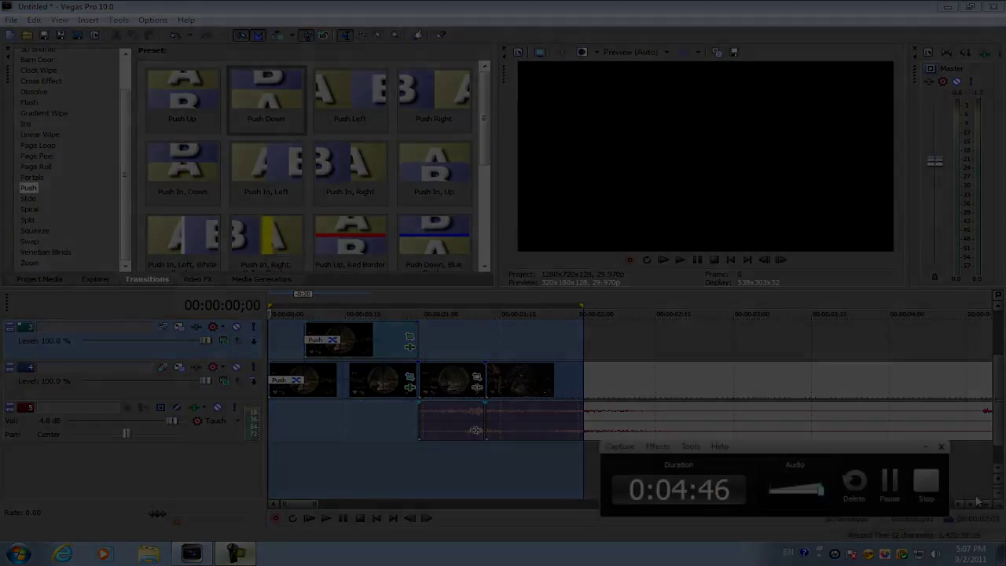